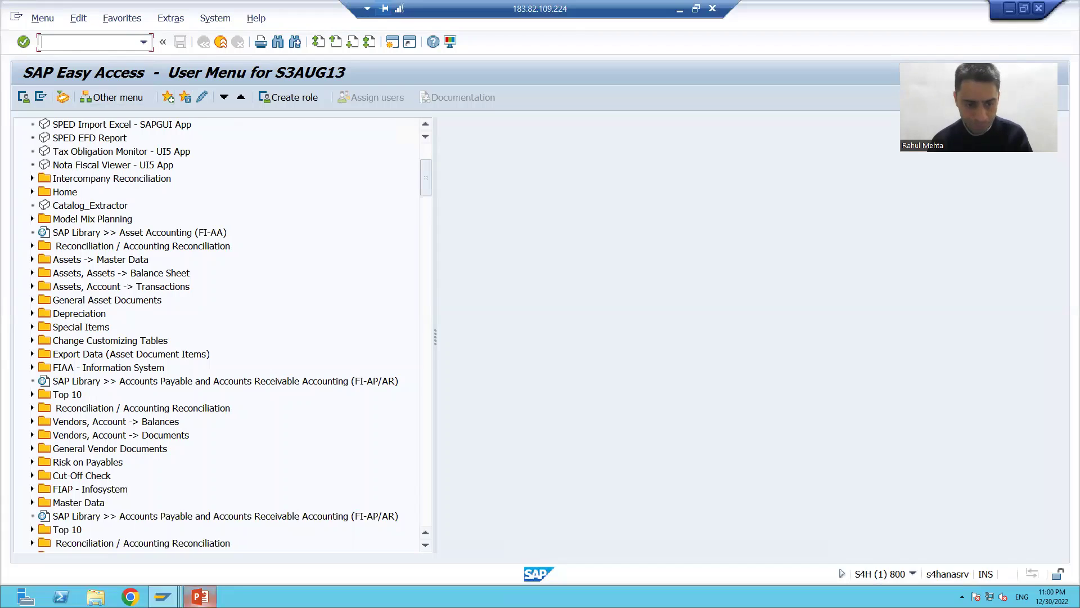
Switch from SAP Easy Access to the PowerPoint deck on slide 25, Title Bar.
left_click(200, 596)
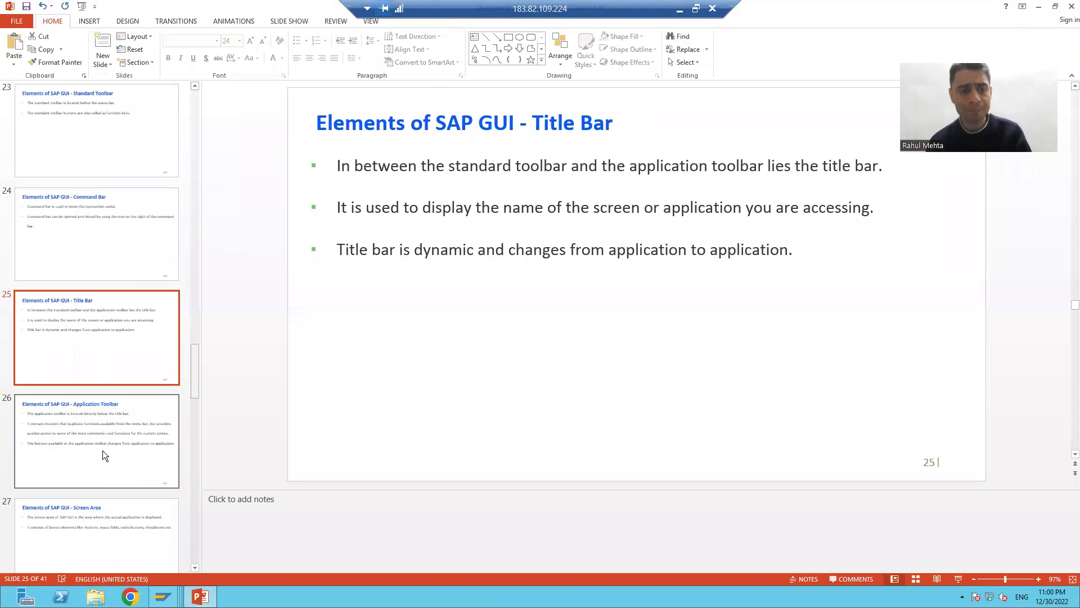
Show slide 26 on the Application Toolbar, place the cursor in its first bullet, then switch to SAP Easy Access.
left_click(89, 442)
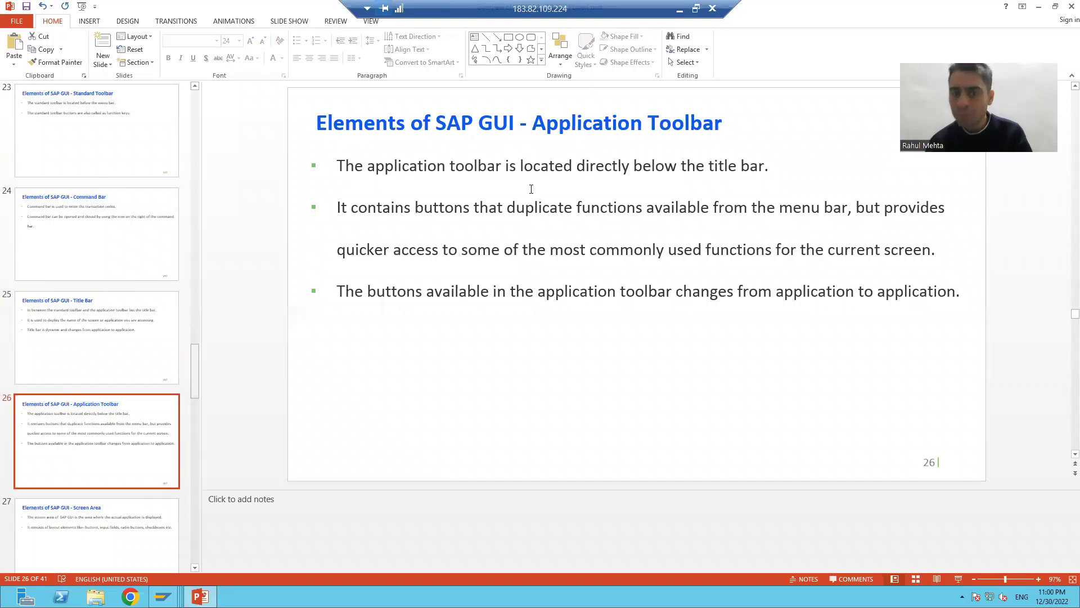
left_click(536, 167)
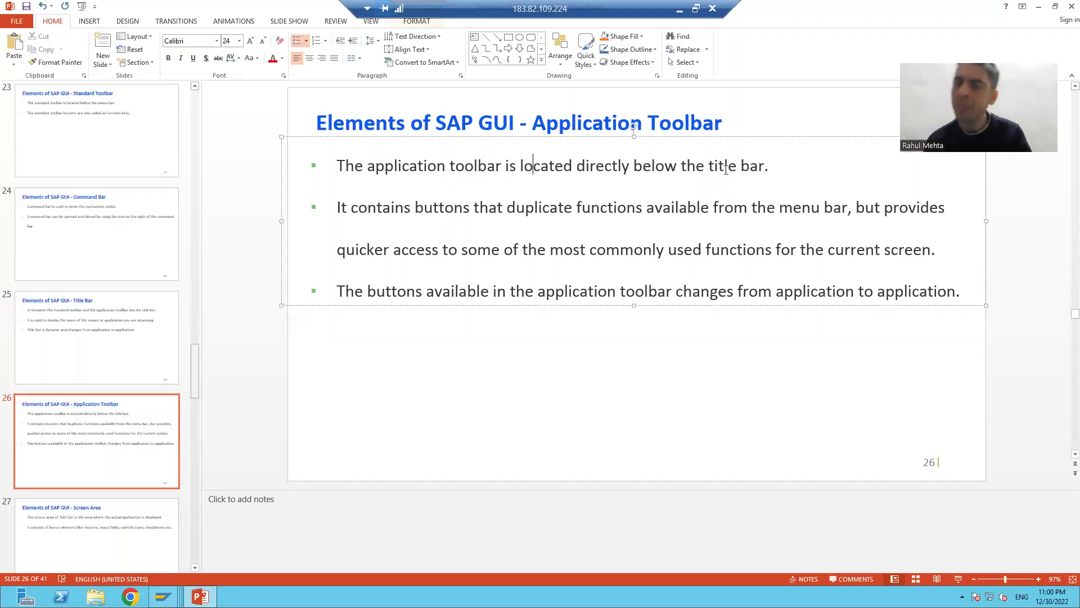
key("alt+Tab")
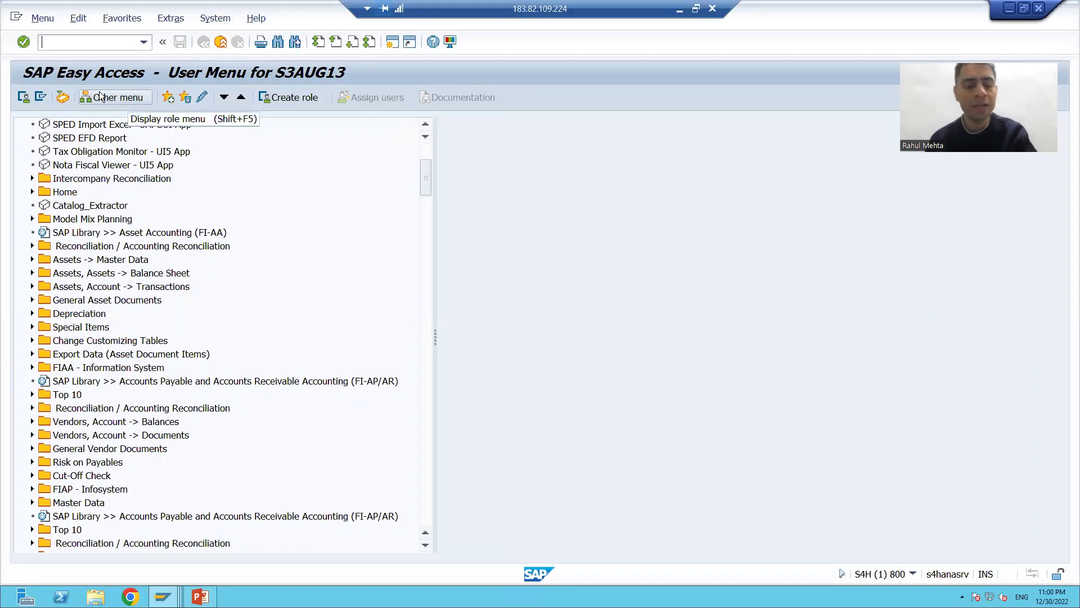
Return to slide 26's second bullet, then bring the SAP Easy Access window back.
key("alt+Tab")
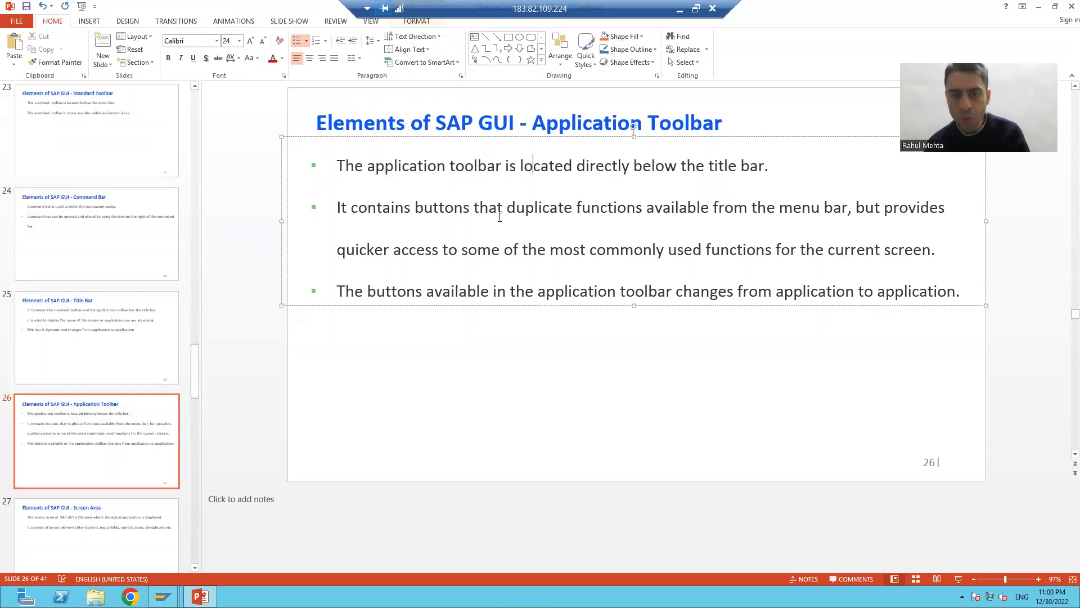
left_click(455, 211)
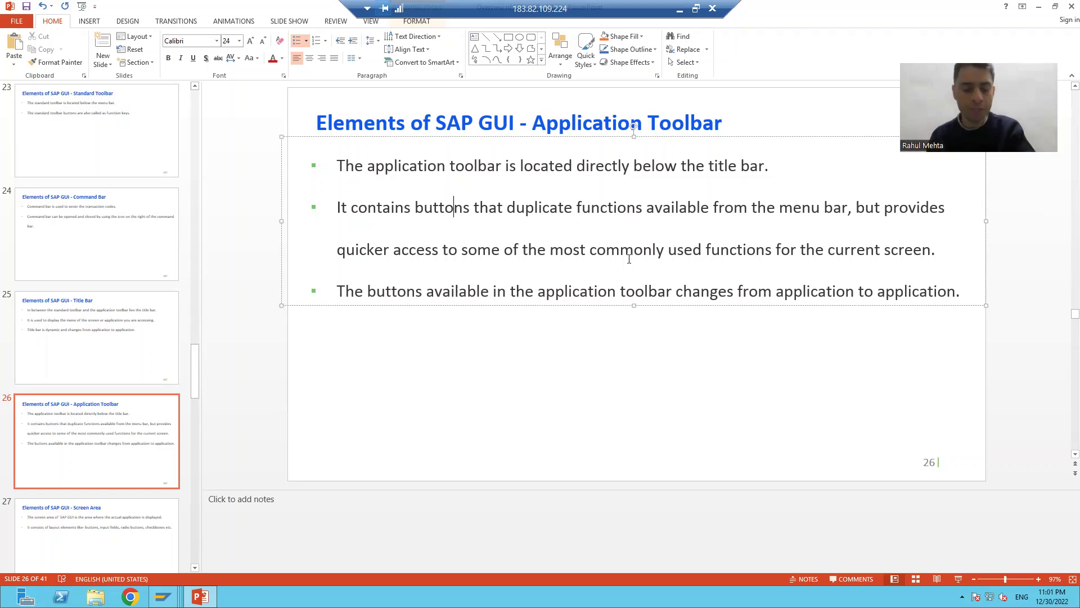
key("alt+Tab")
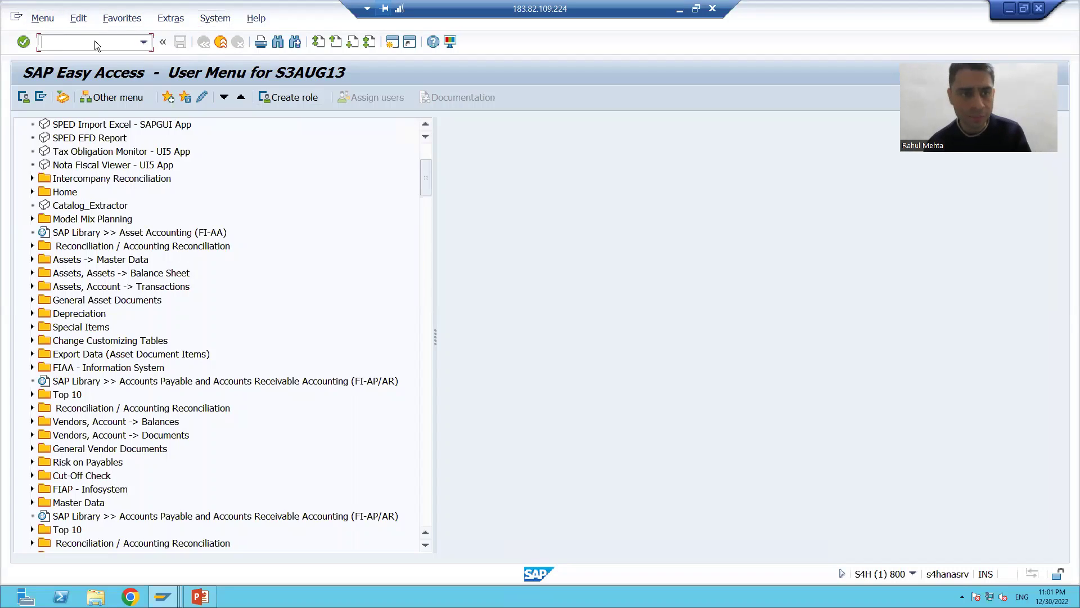
left_click(45, 19)
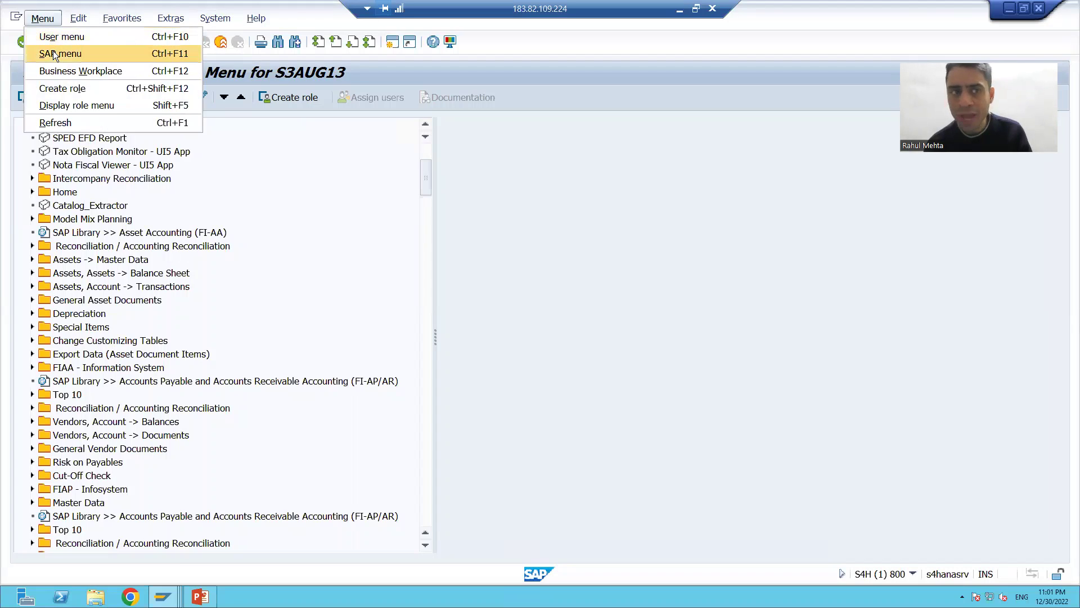
left_click(513, 208)
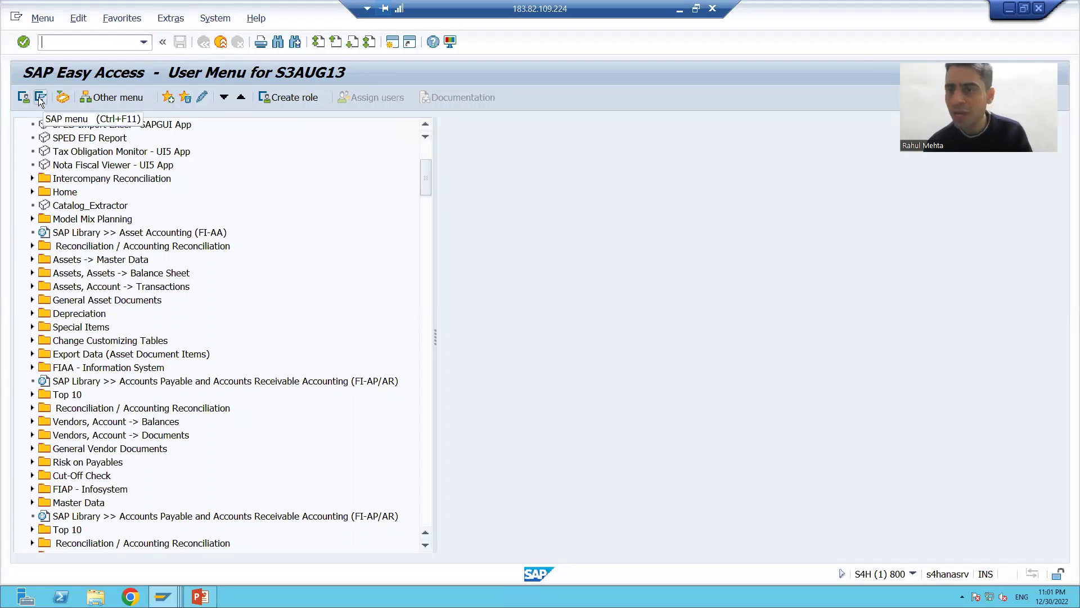
Open and close the Favorites options in the Easy Access menu bar.
left_click(44, 18)
mouse_move(121, 18)
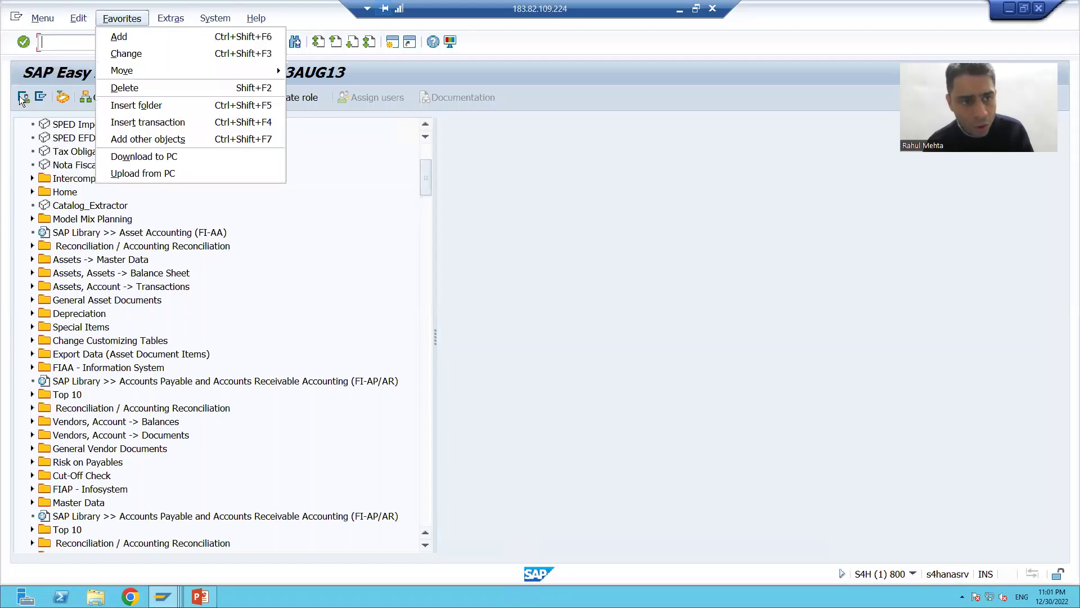
left_click(498, 205)
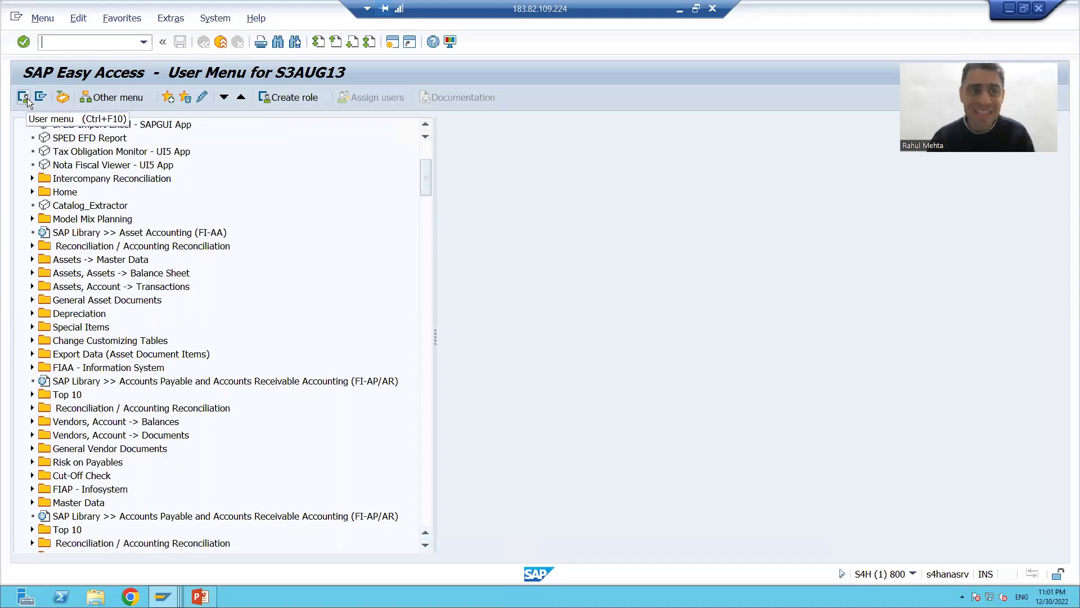
Show and dismiss the menu-switching options, then return to slide 26 in PowerPoint.
left_click(47, 23)
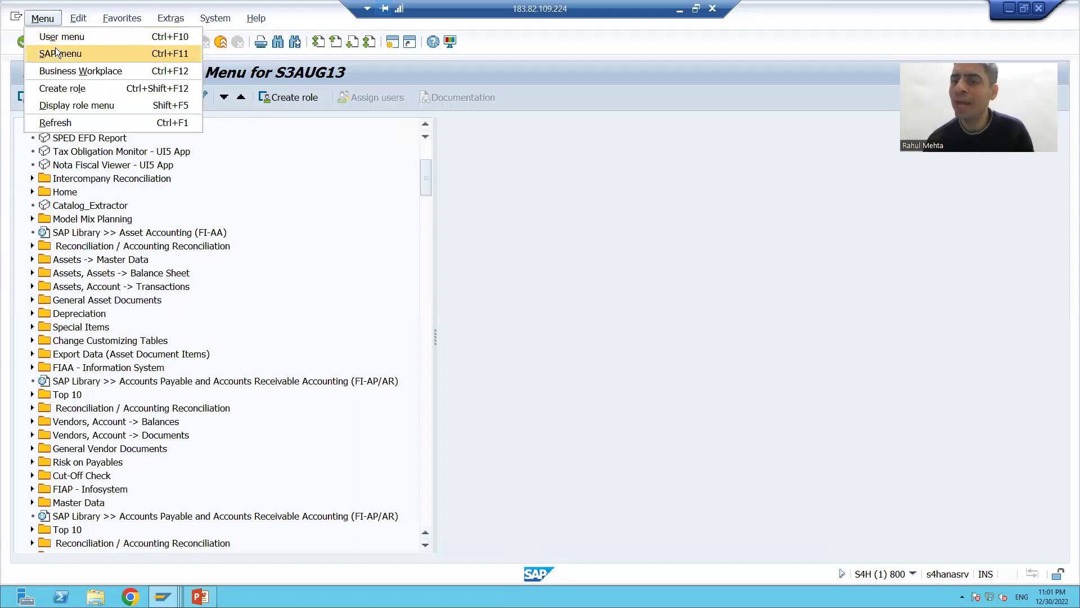
left_click(547, 241)
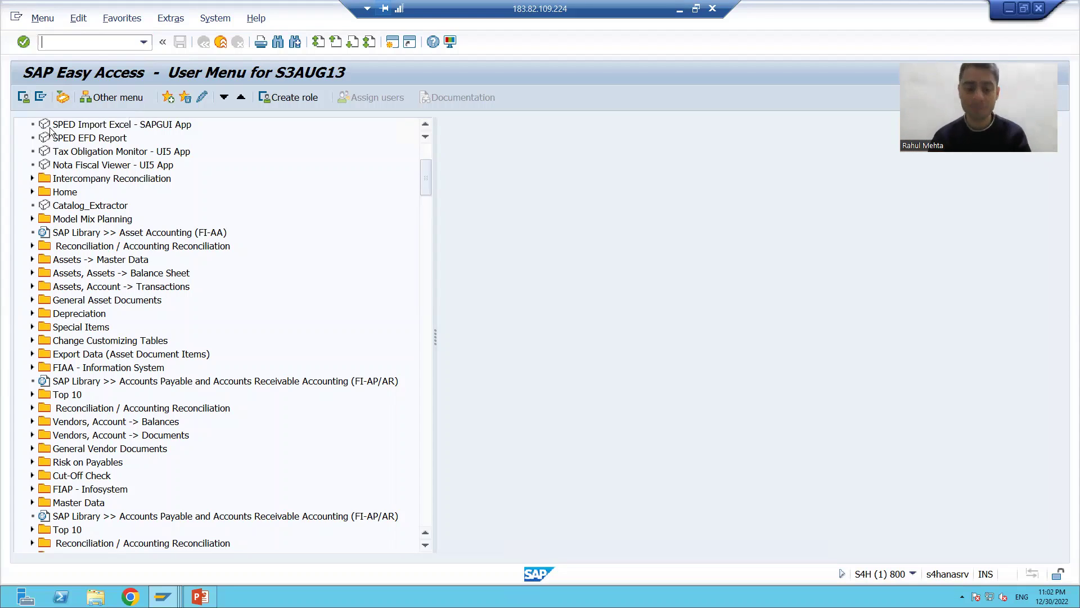
left_click(200, 596)
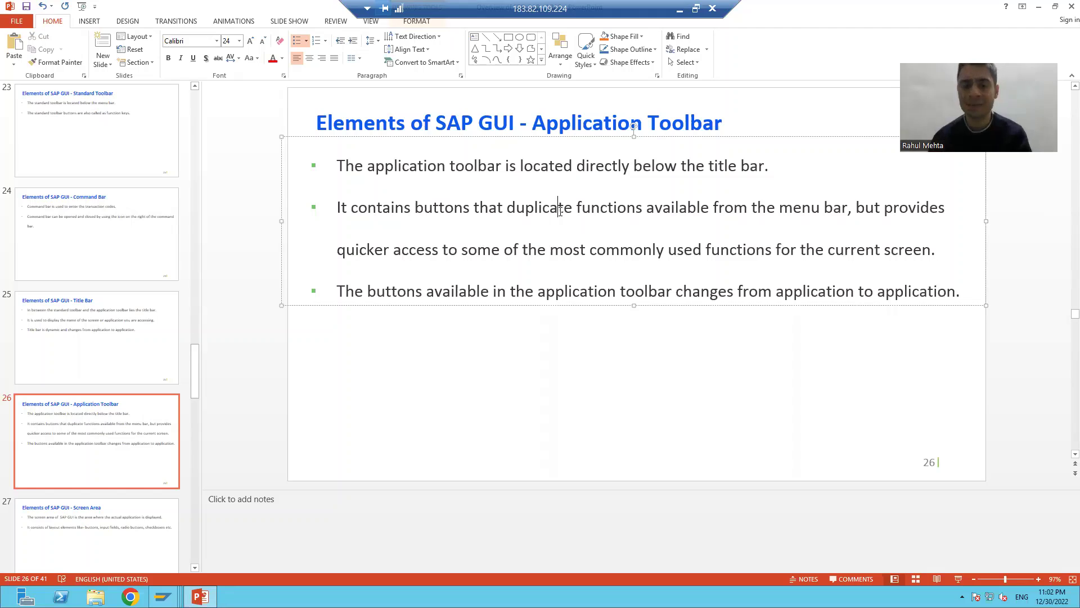
Place the cursor in slide 26's third bullet, then bring the SAP Easy Access window forward.
left_click(550, 292)
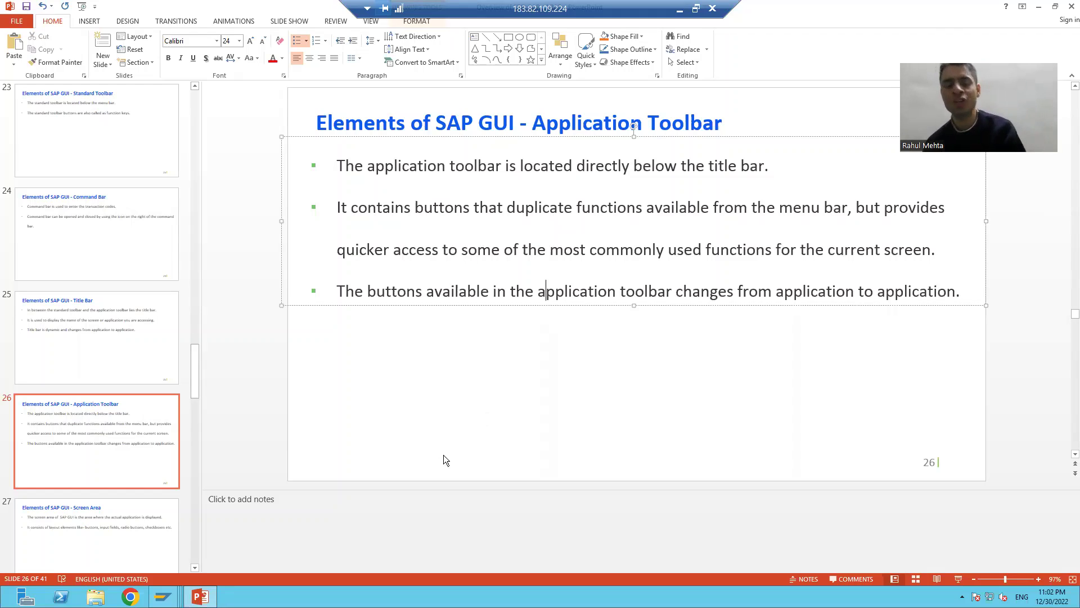
mouse_move(163, 596)
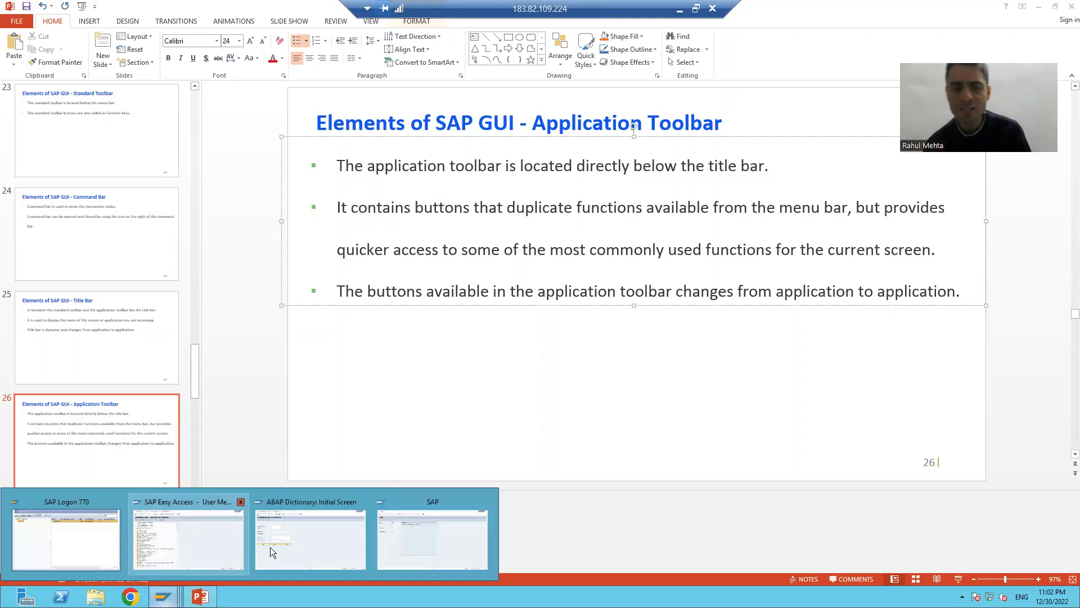
left_click(193, 544)
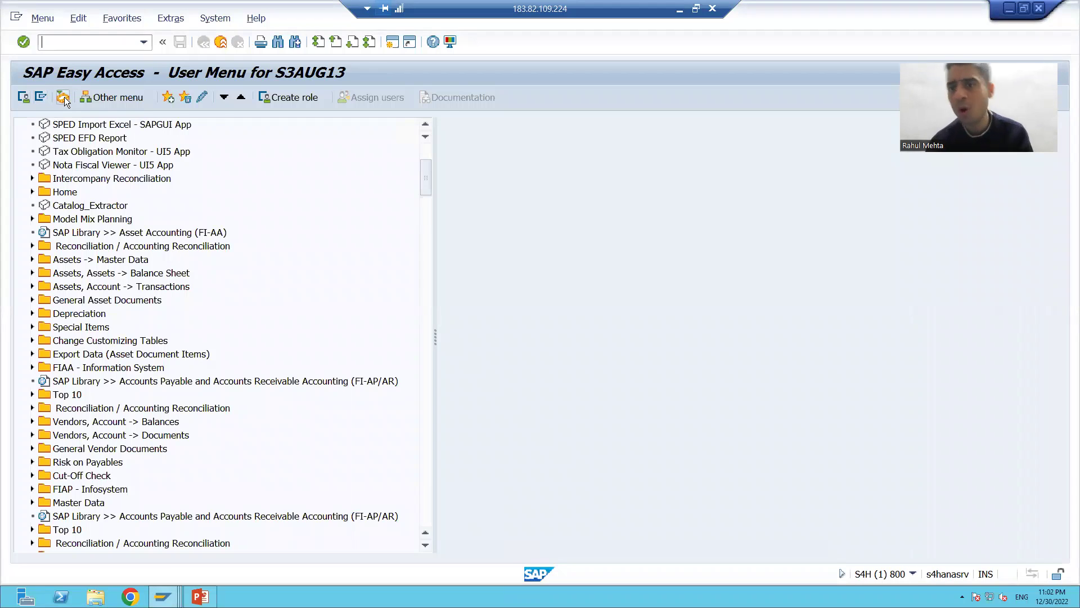
Bring the ABAP Dictionary initial screen forward, then return to the Application Toolbar slide.
mouse_move(163, 595)
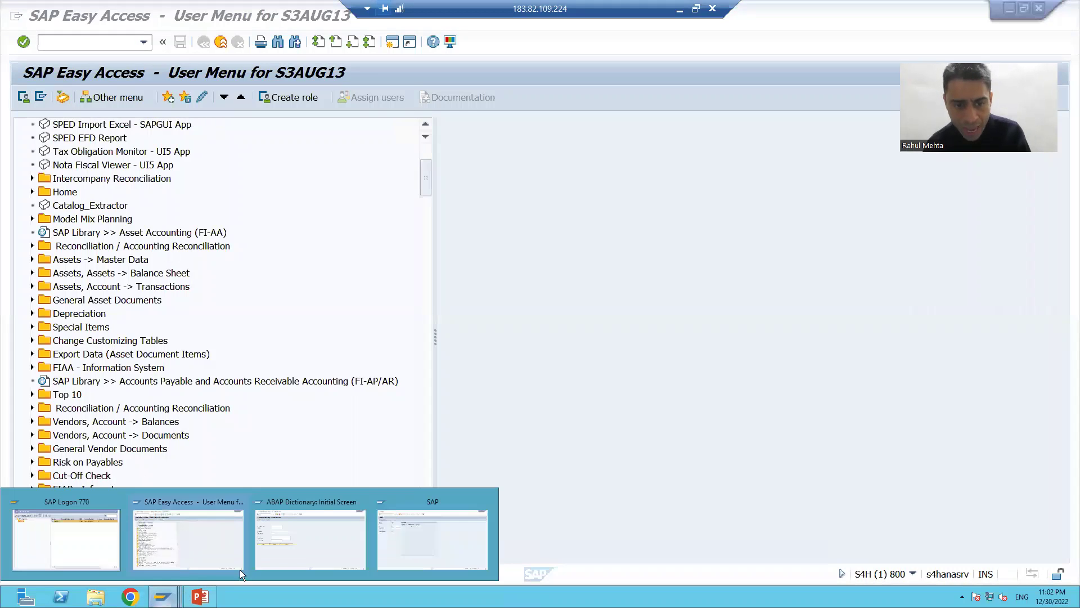
left_click(303, 546)
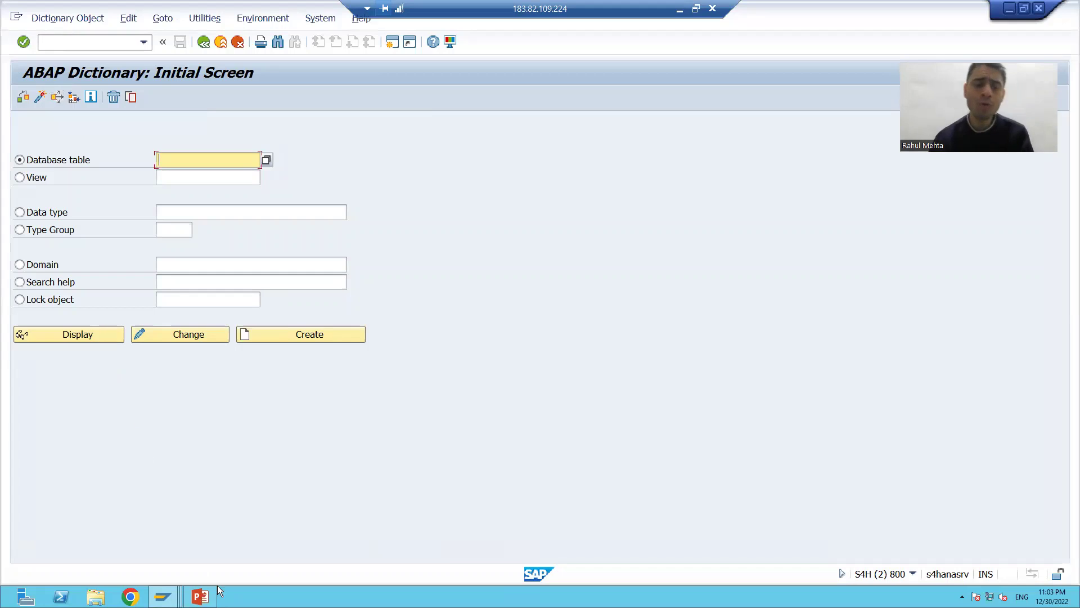
left_click(199, 595)
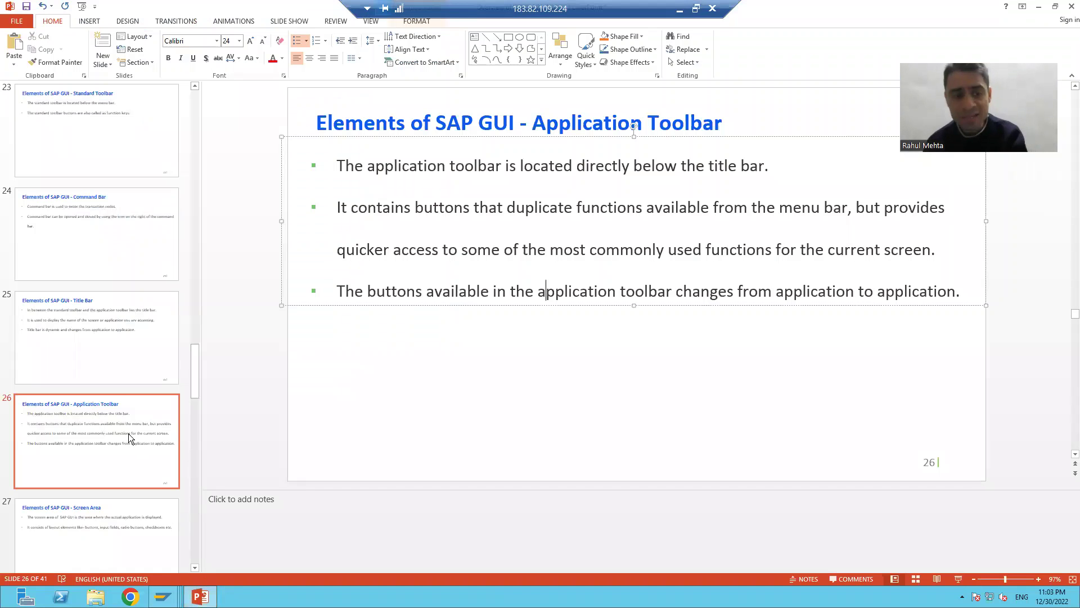
Show slide 27 on the Screen Area, then bring the SAP Easy Access menu to the front.
left_click(98, 479)
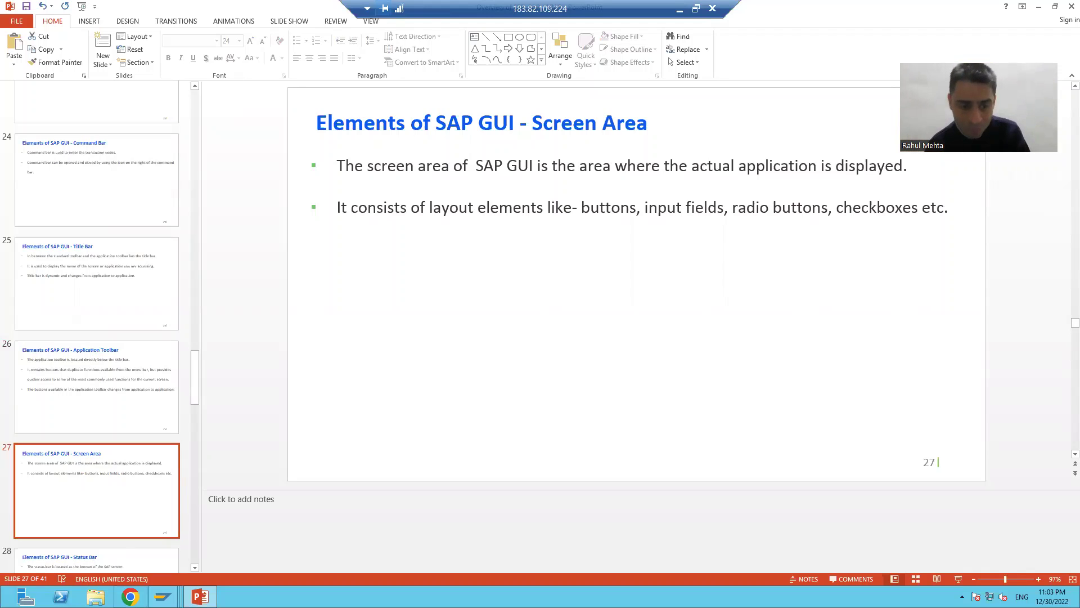
mouse_move(163, 596)
left_click(188, 539)
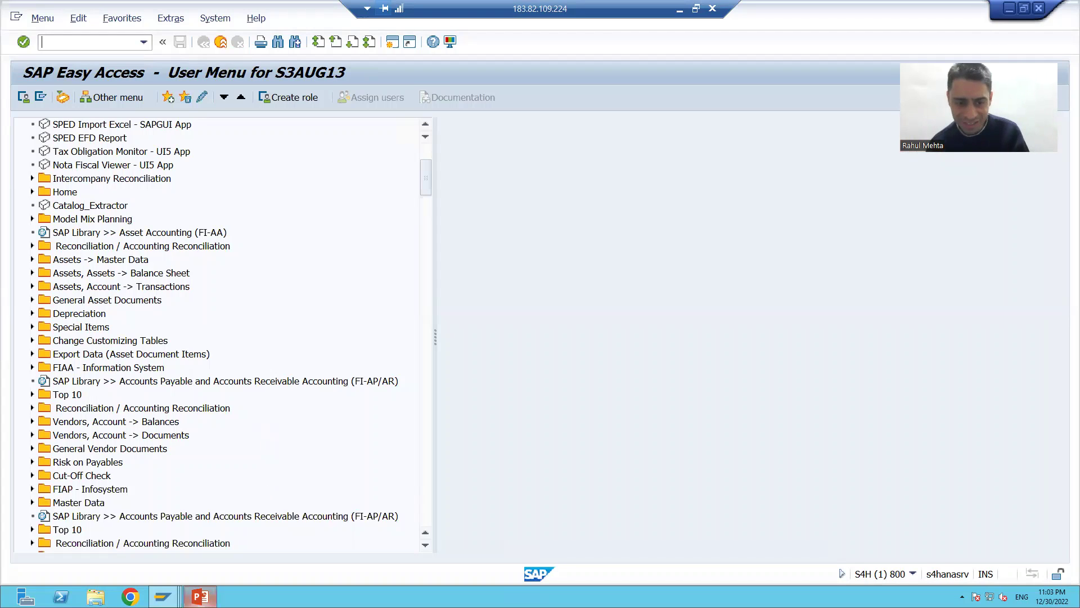
Toggle to the Screen Area slide and back, scroll the menu tree up, then bring ABAP Dictionary forward.
left_click(200, 596)
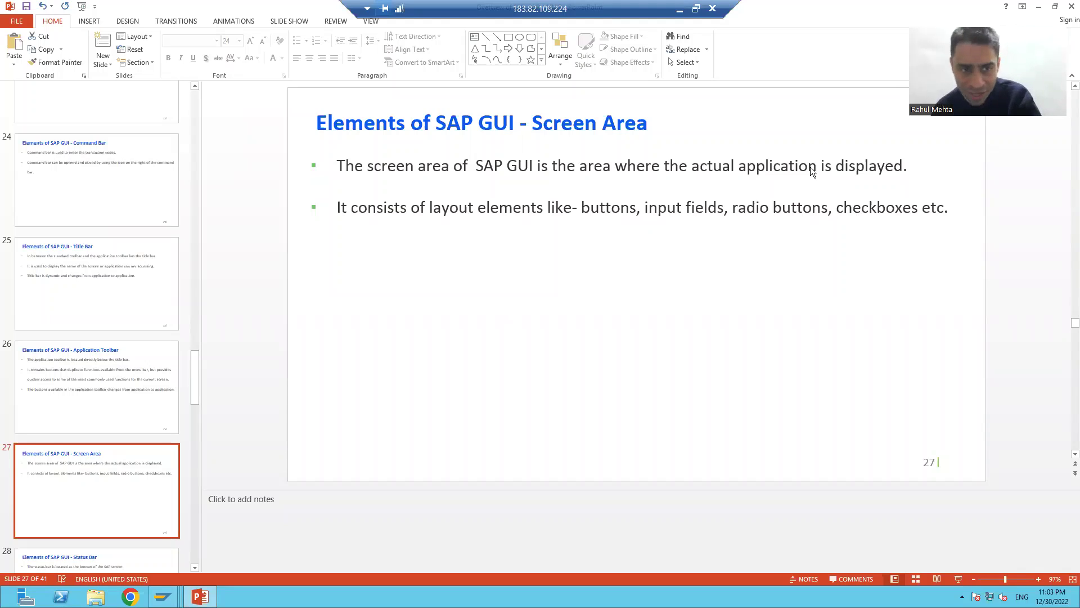
mouse_move(163, 596)
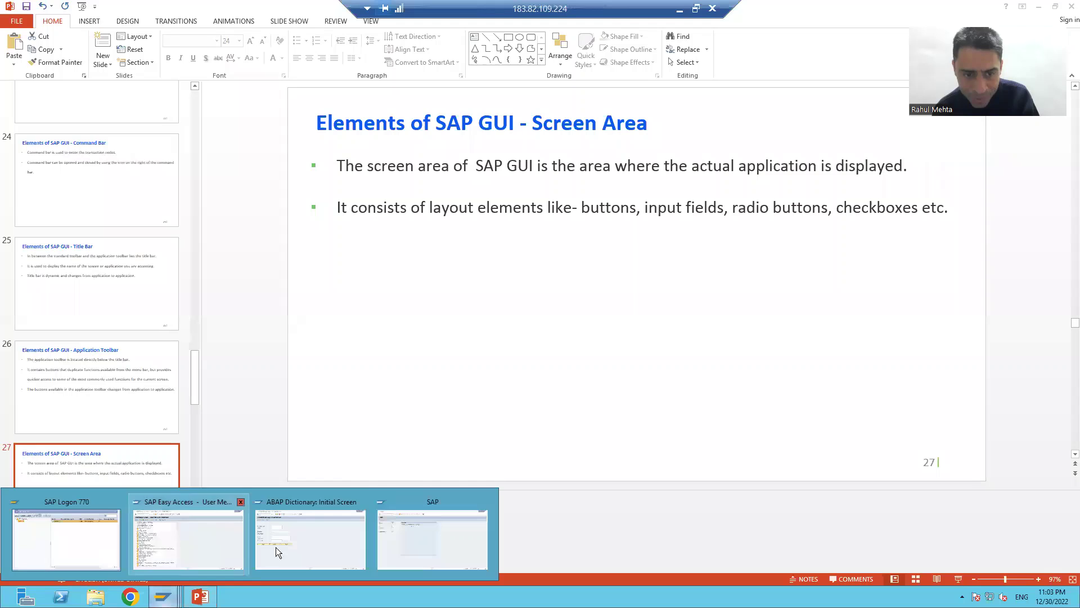
left_click(177, 546)
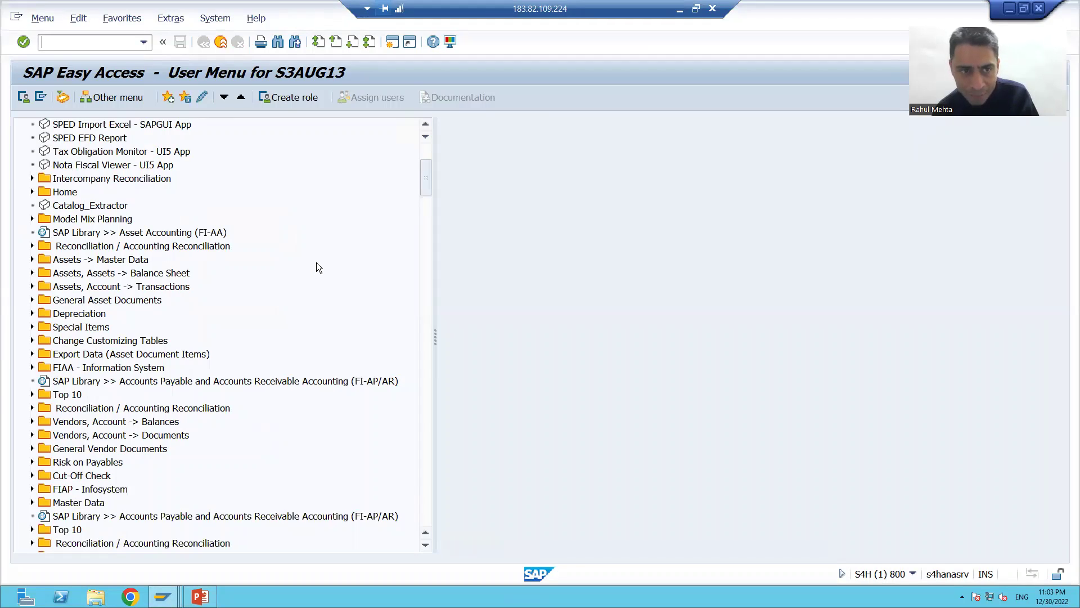
left_click_drag(431, 182, 433, 142)
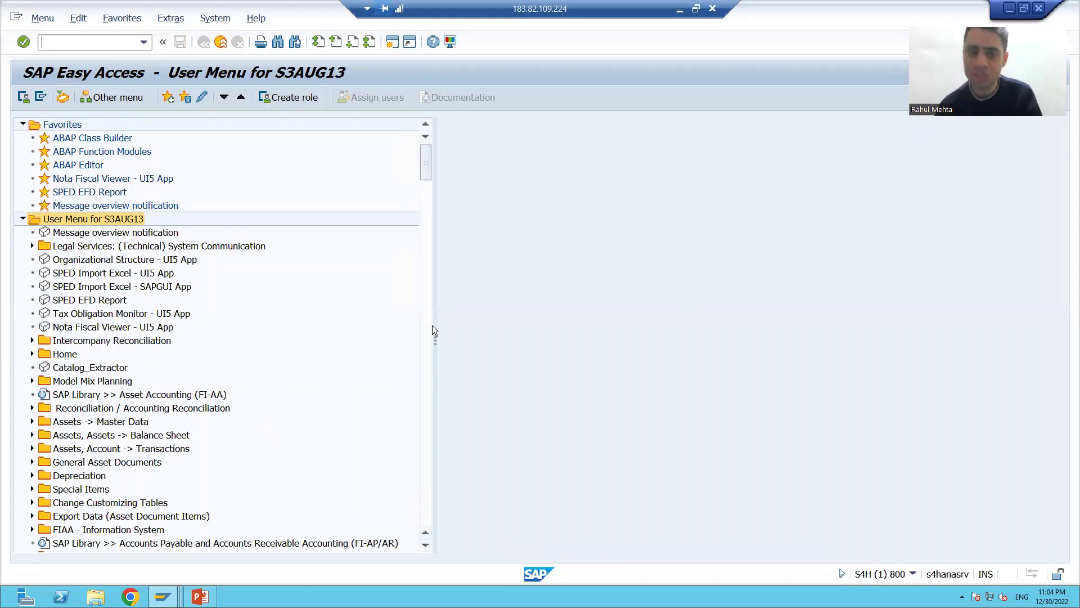
left_click(163, 596)
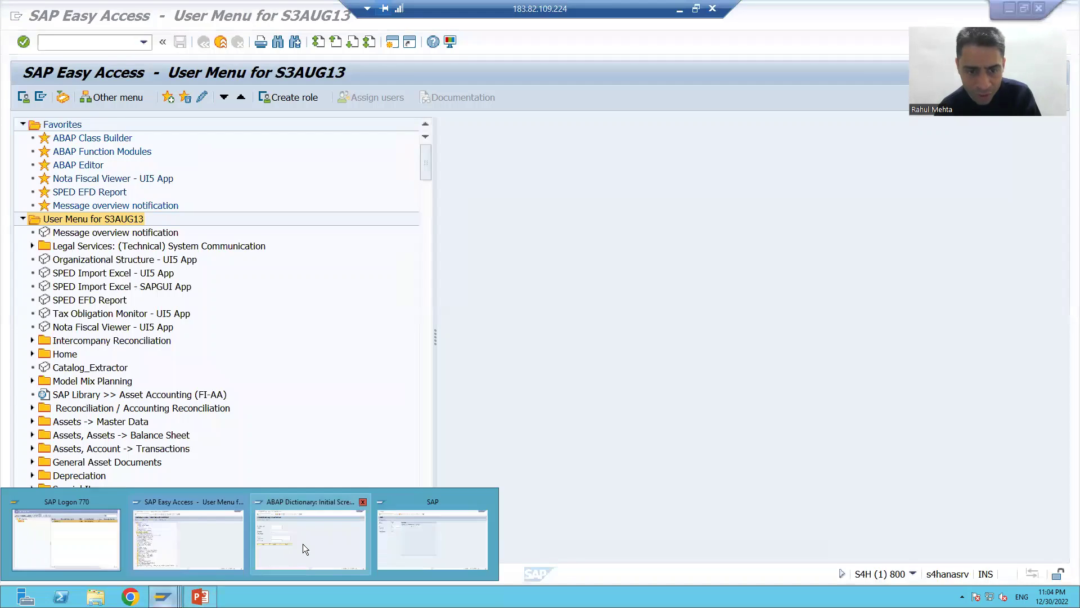
left_click(303, 543)
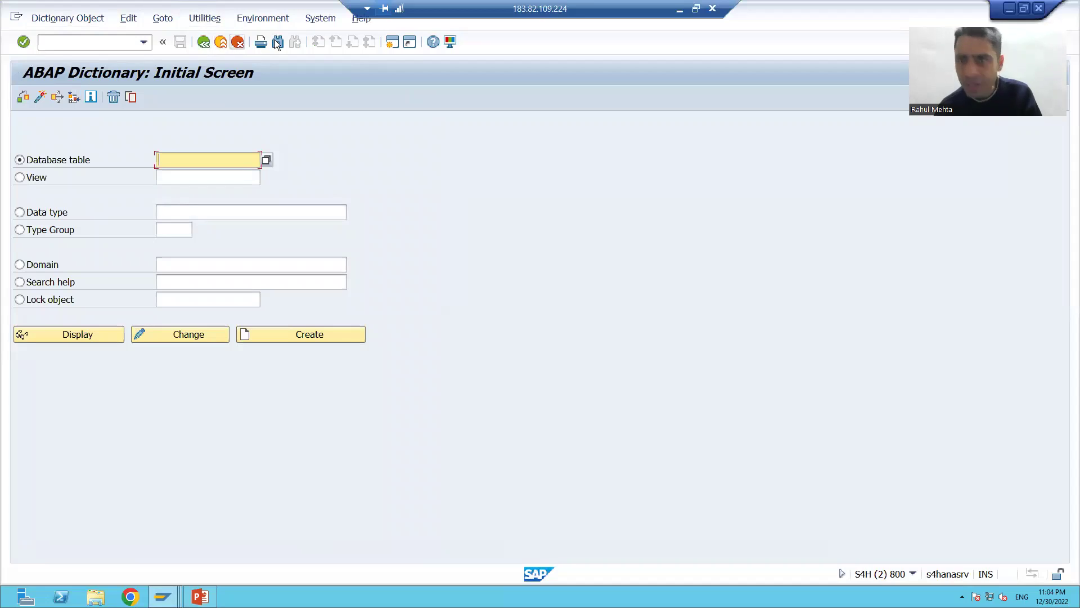
Move focus from the command field through Database table to Data type, then show slide 27.
left_click(83, 43)
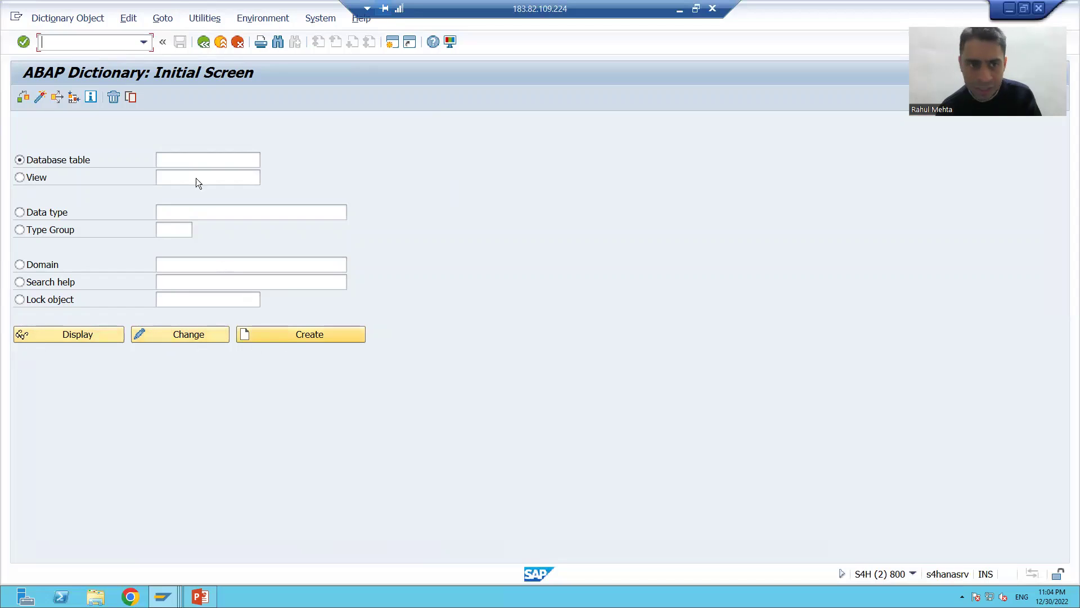
left_click(191, 159)
key("Tab")
key("Tab")
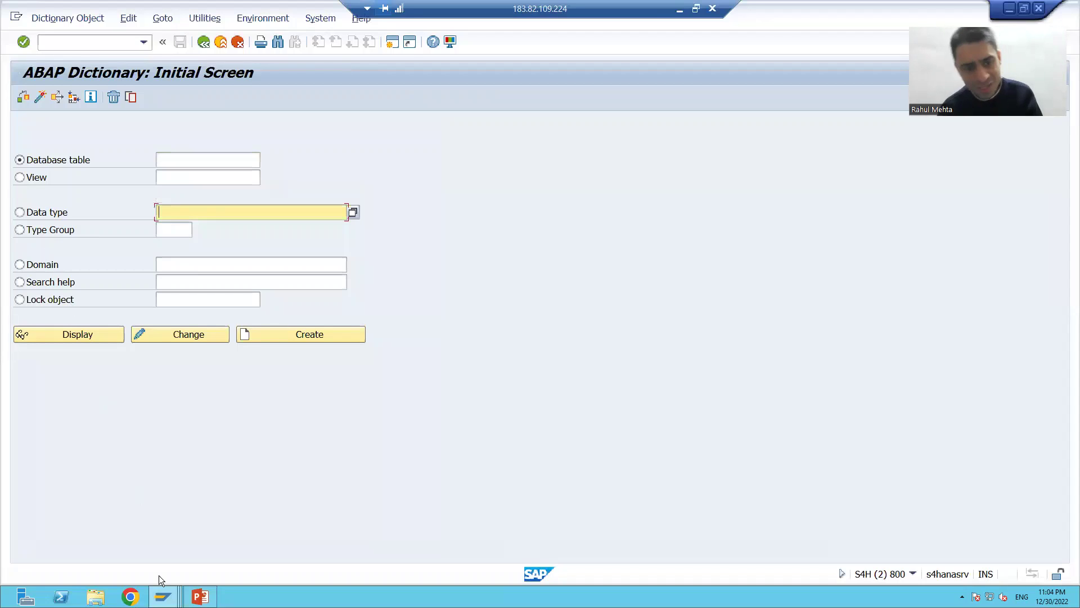
left_click(200, 596)
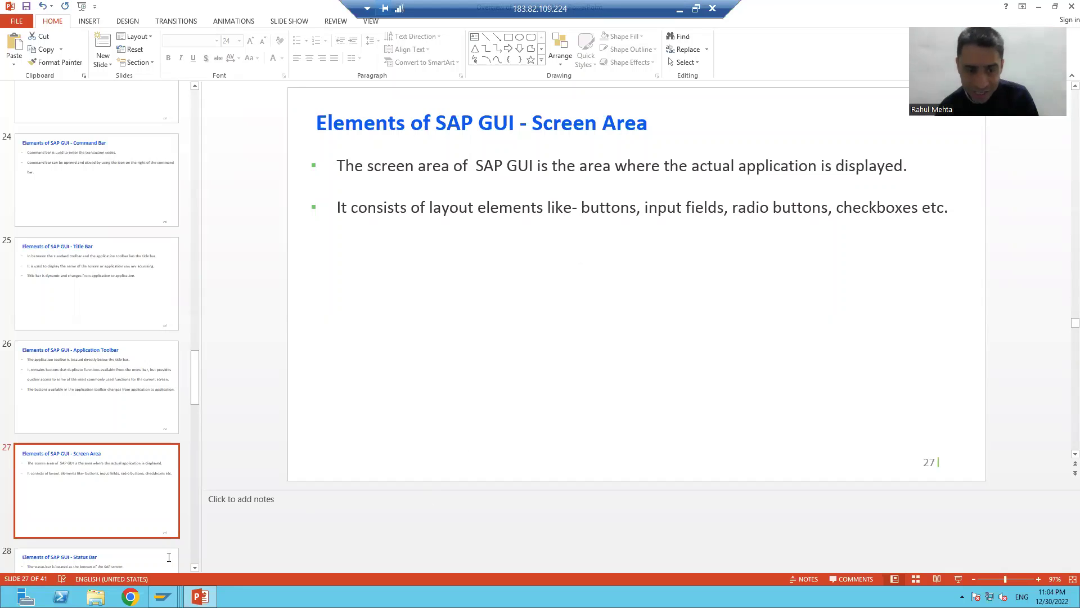
mouse_move(163, 597)
left_click(205, 558)
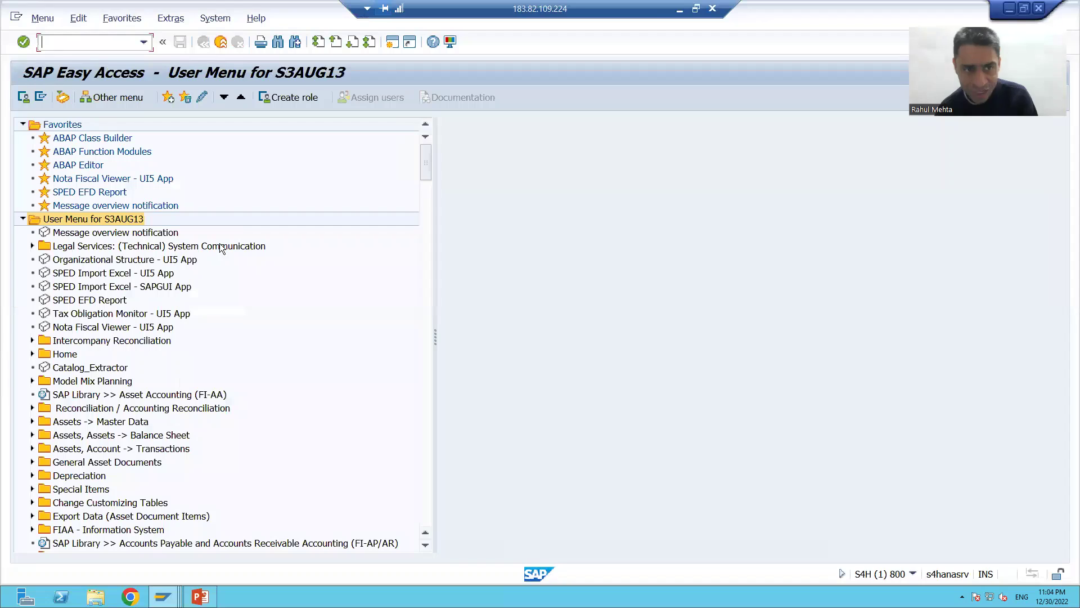
mouse_move(163, 597)
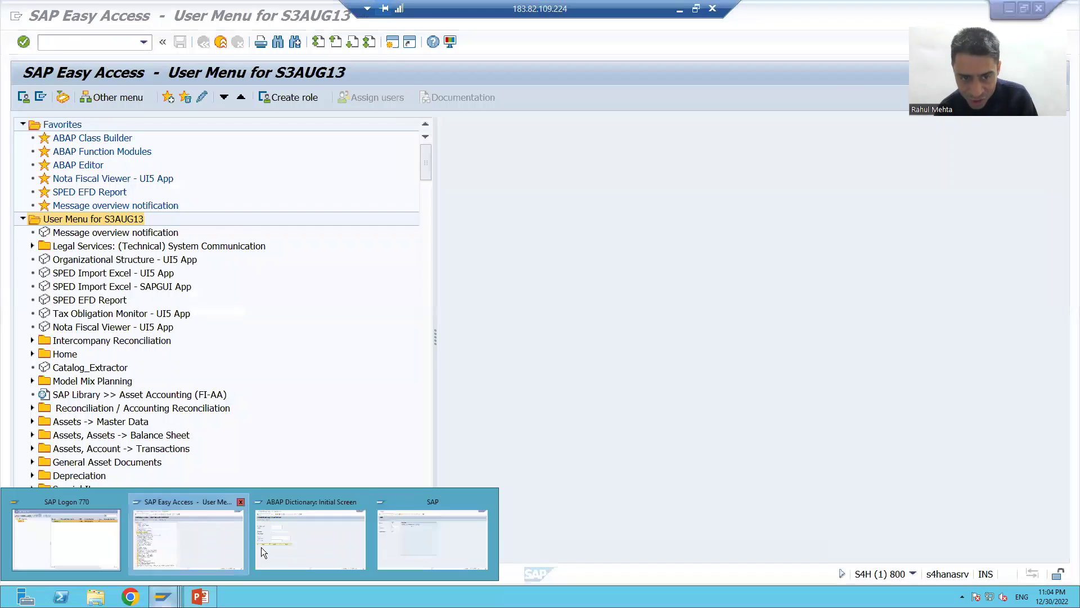
left_click(290, 518)
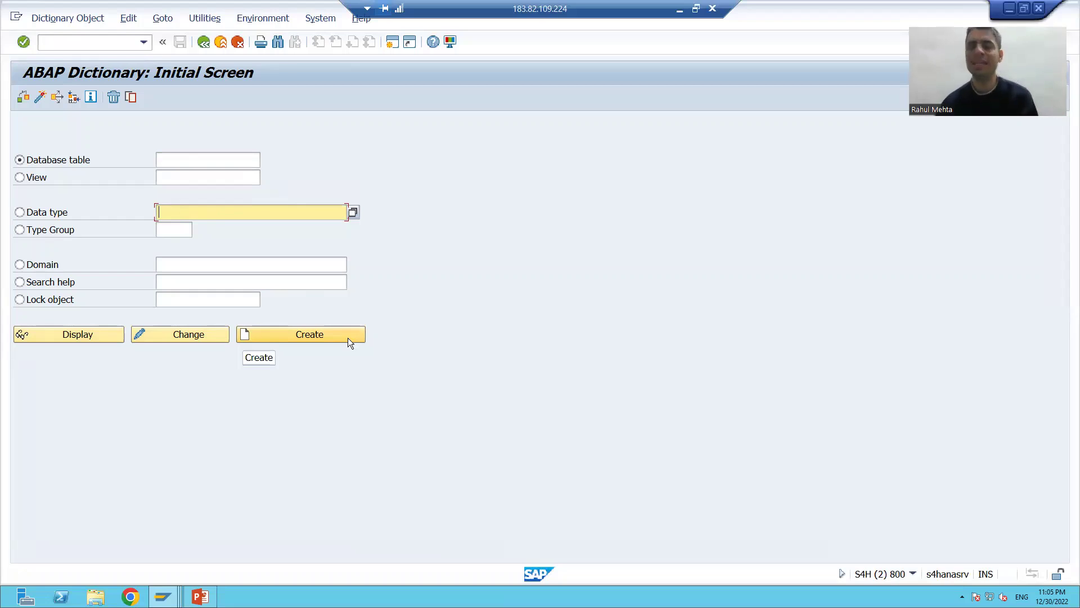
Go to slide 28 on the Status Bar, then bring the SAP Easy Access window to the front.
left_click(200, 596)
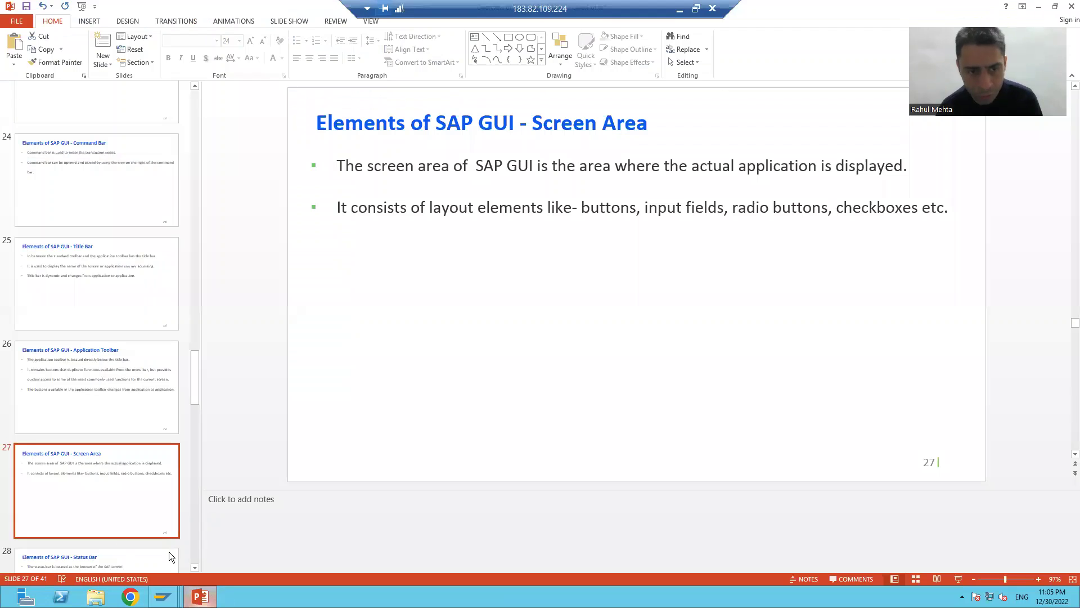
left_click(83, 560)
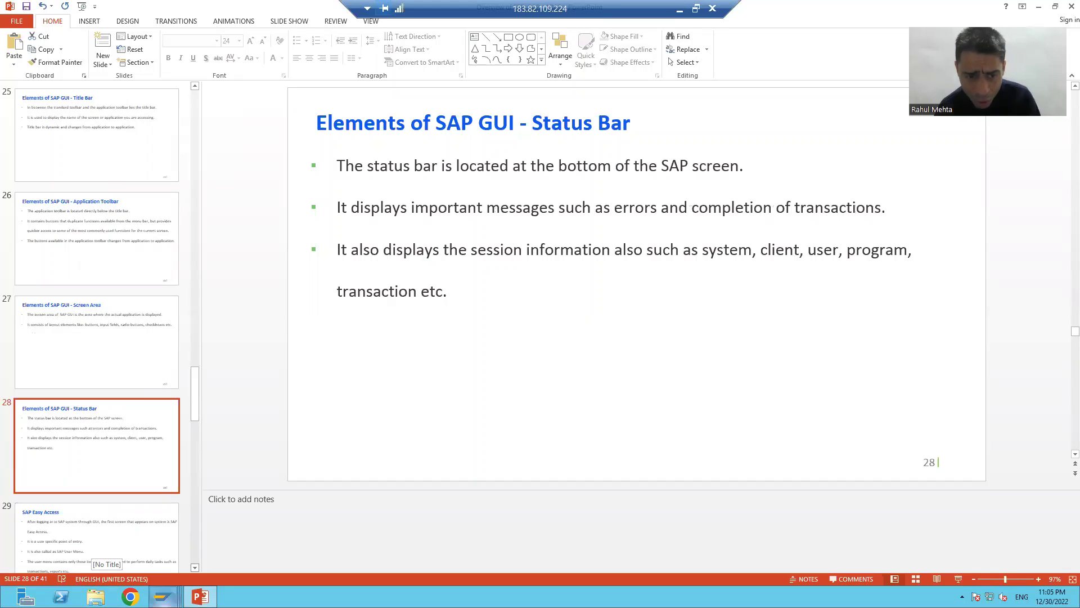
mouse_move(163, 597)
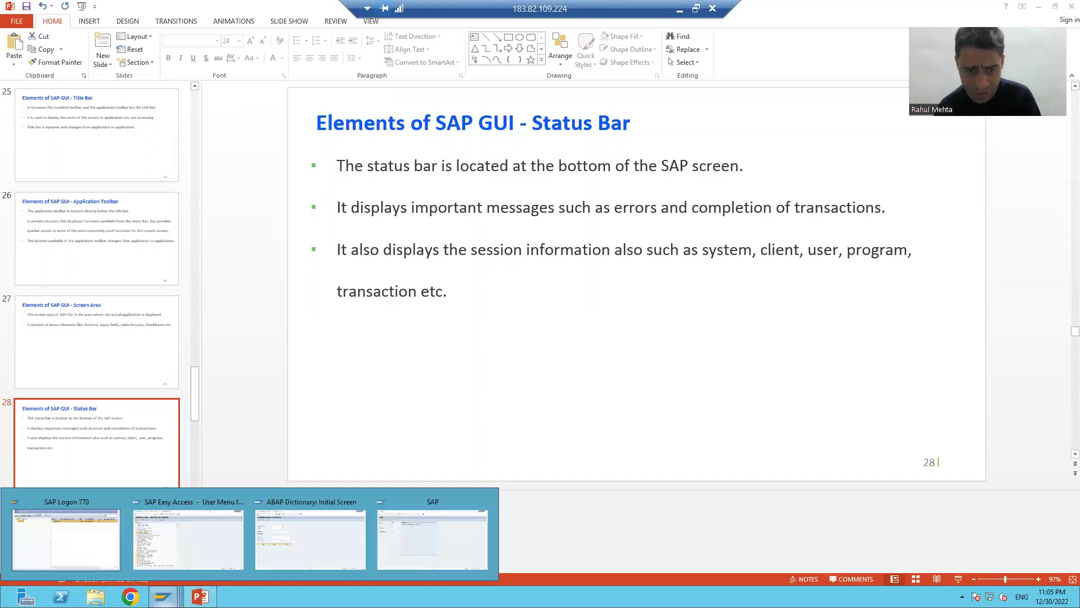
left_click(213, 555)
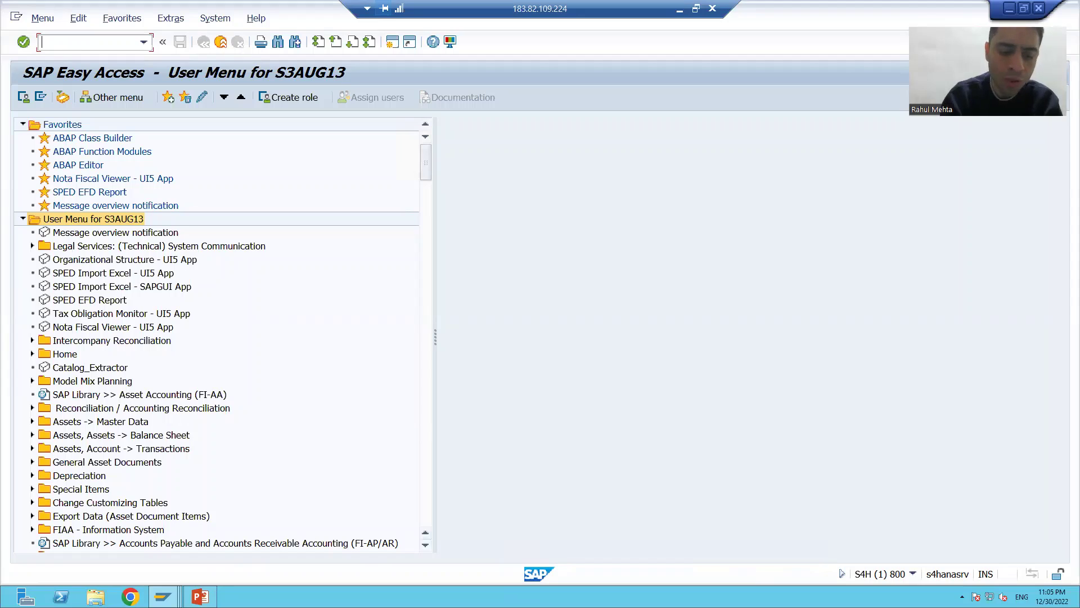
Run transaction SM41 in the command field, triggering 'Transaction SM41 does not exist' in the status bar.
type("Se")
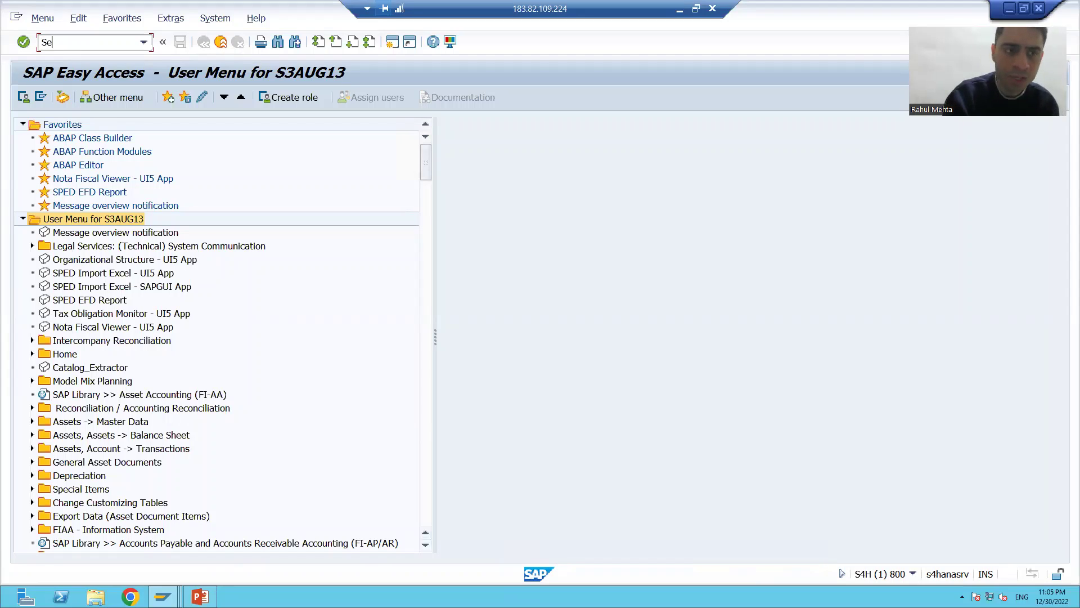
key("BackSpace")
type("M")
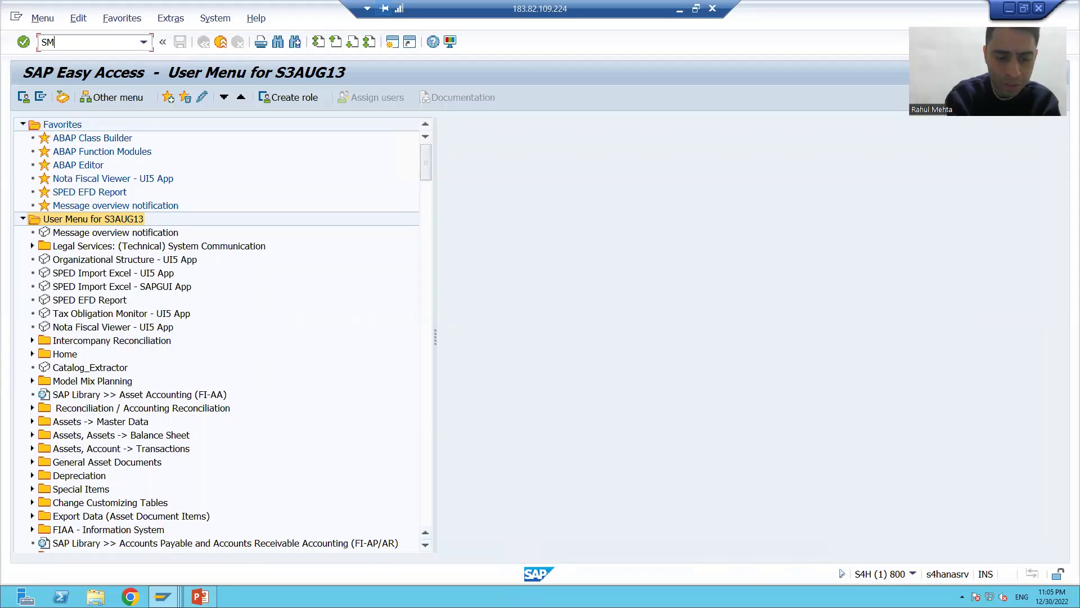
type("41")
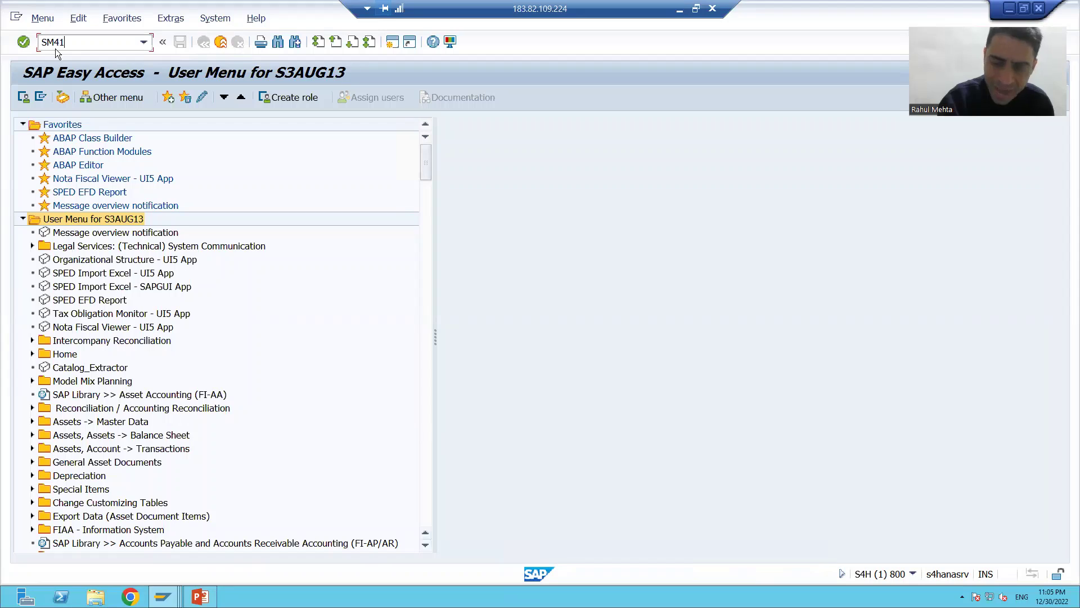
key("Return")
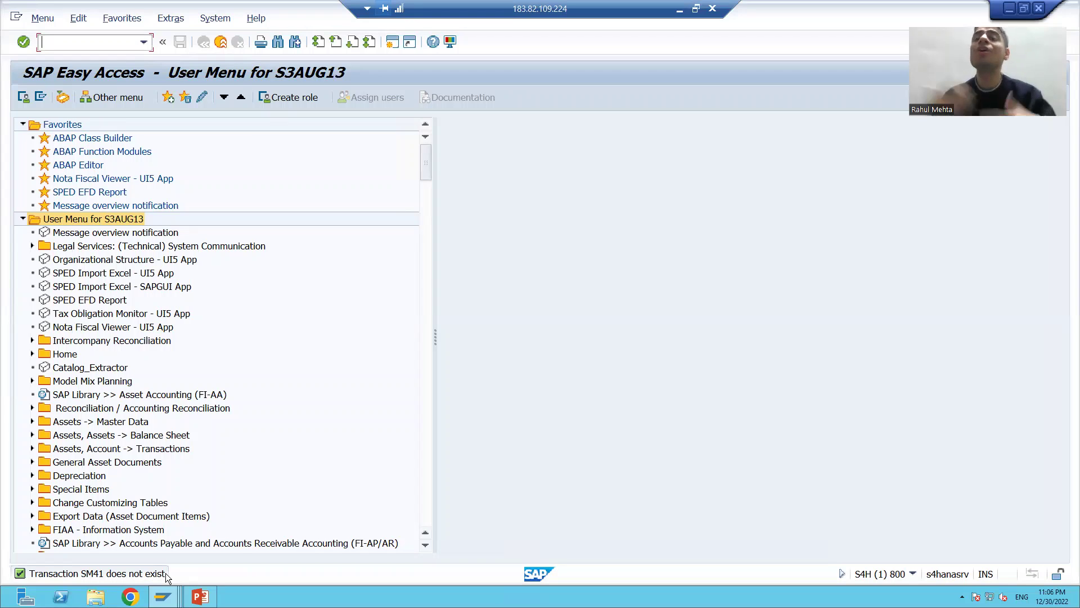
Go back to the PowerPoint Status Bar slide, then switch to the SAP Easy Access window.
left_click(200, 596)
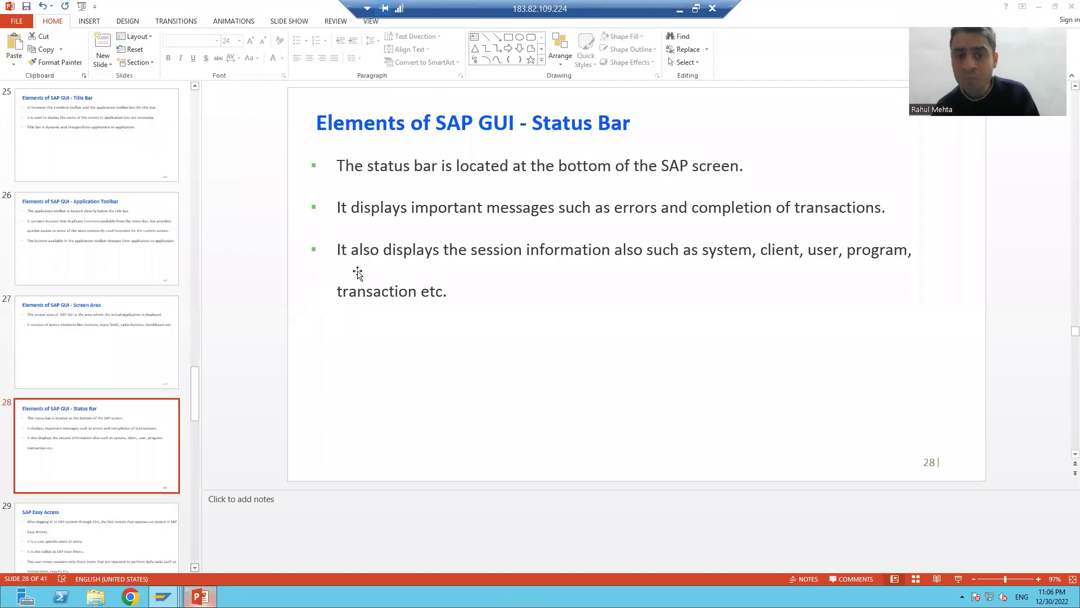
left_click(531, 221)
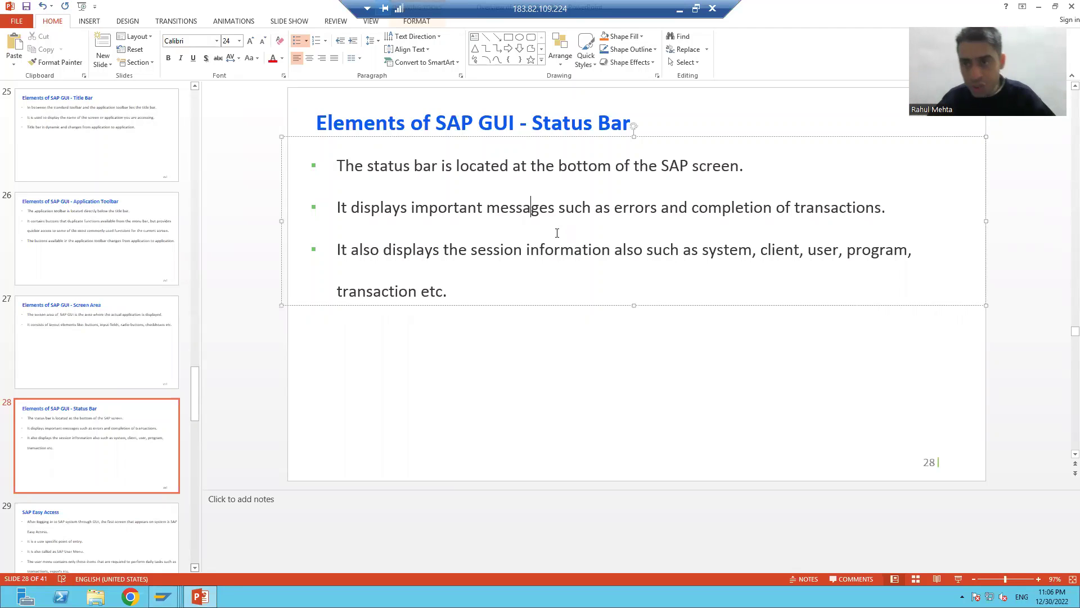
key("alt+Tab")
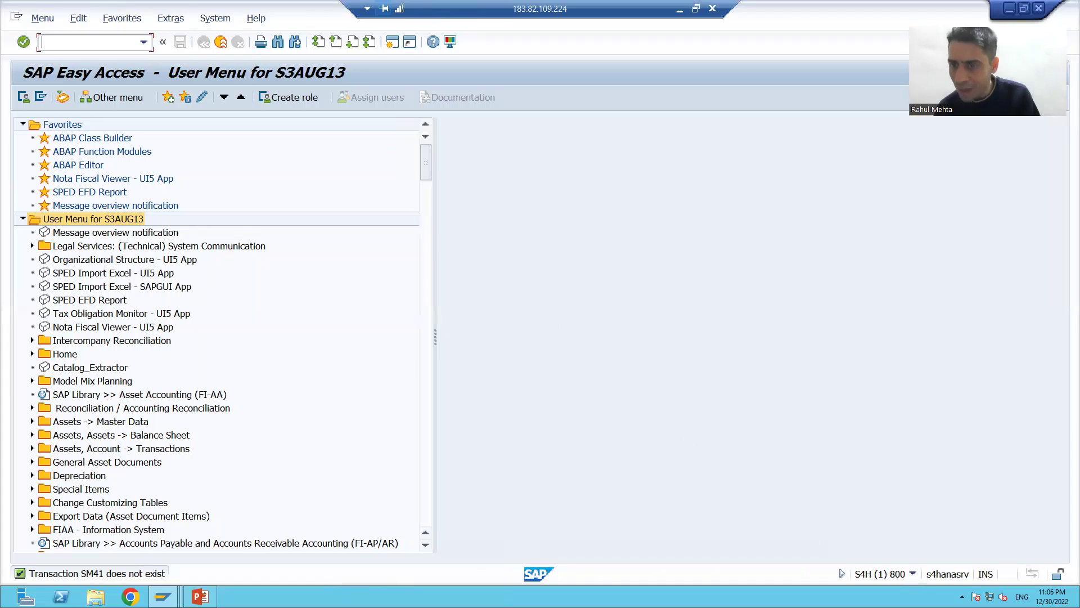
left_click(912, 572)
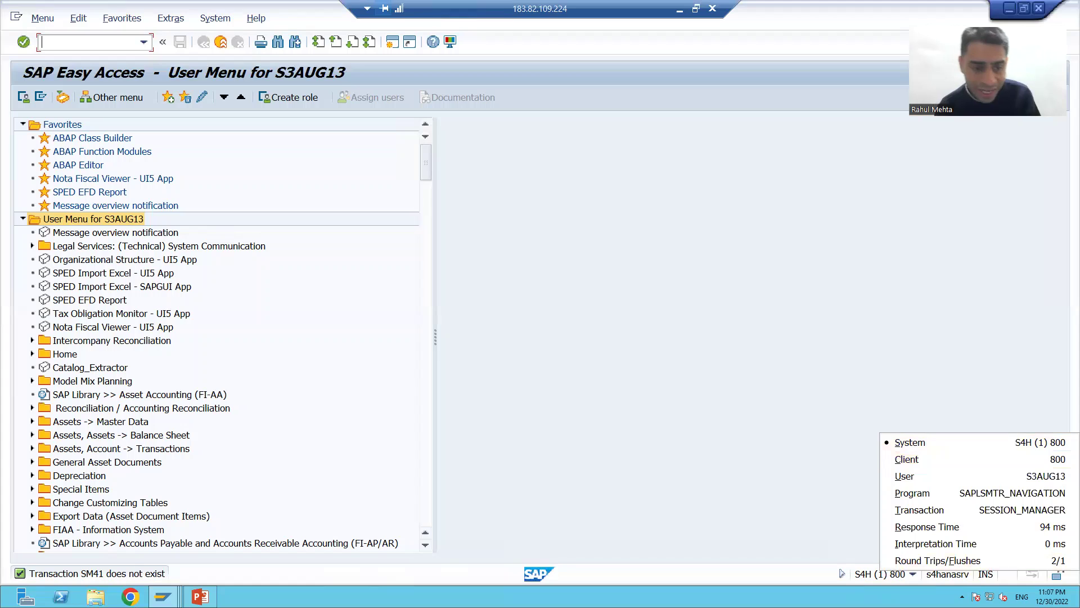
left_click(169, 591)
left_click(67, 535)
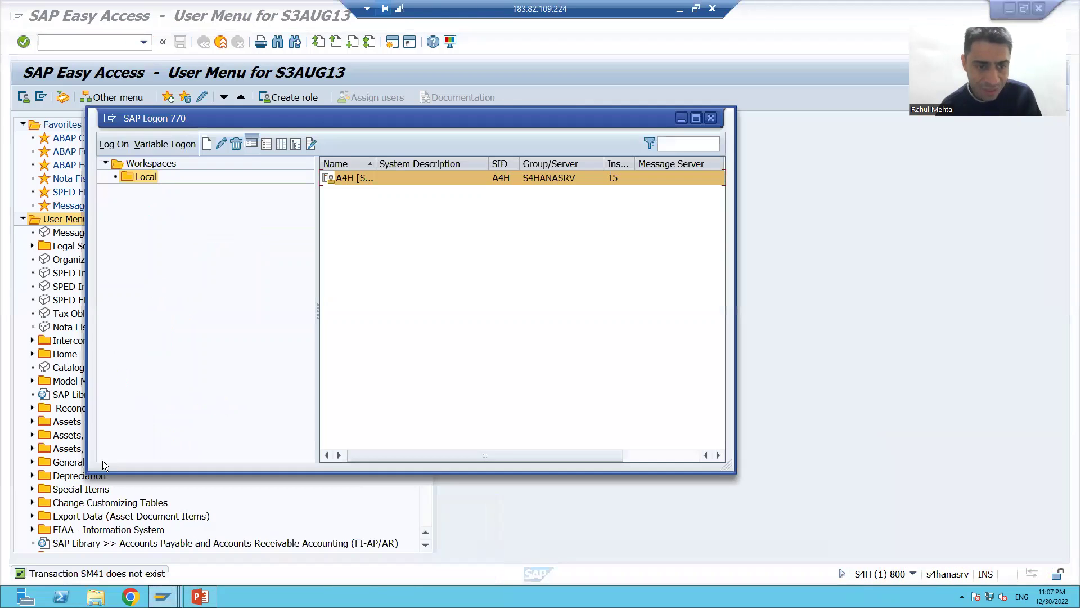
double_click(352, 177)
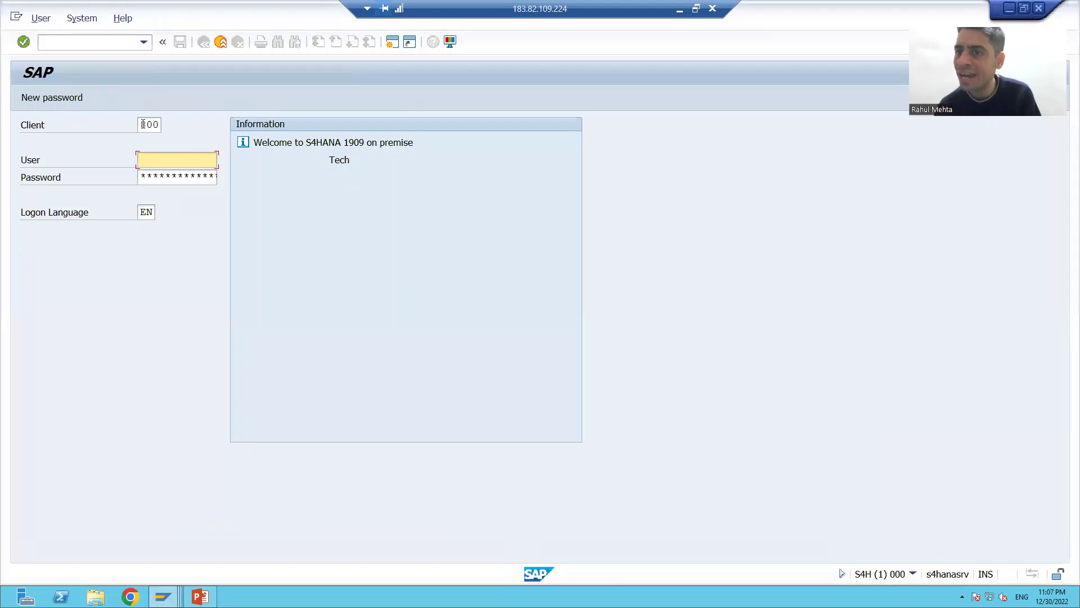
left_click_drag(197, 16, 204, 107)
left_click(669, 119)
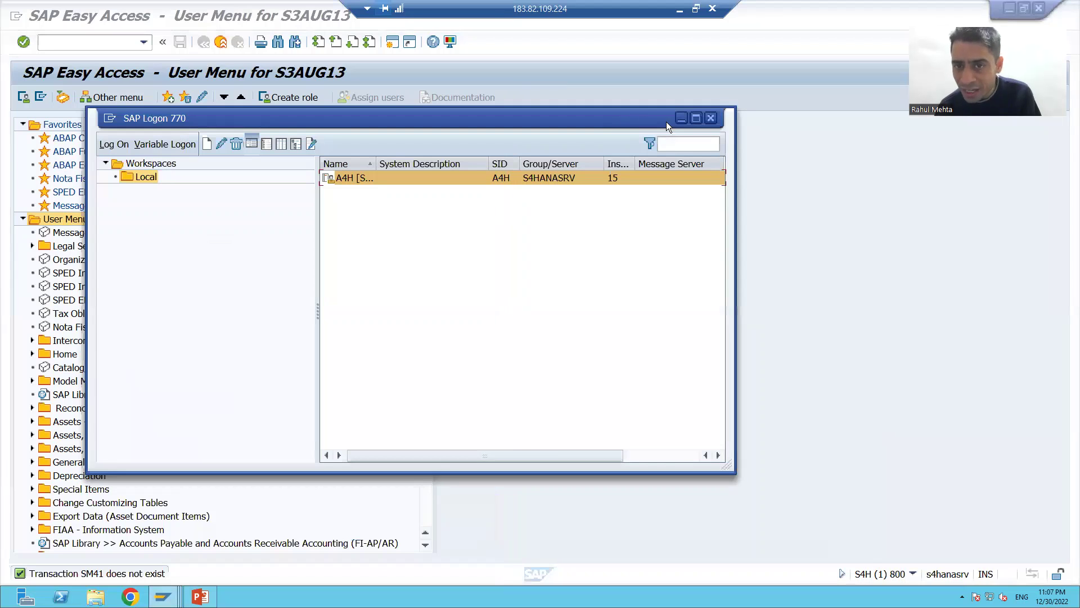
left_click(916, 544)
left_click(913, 573)
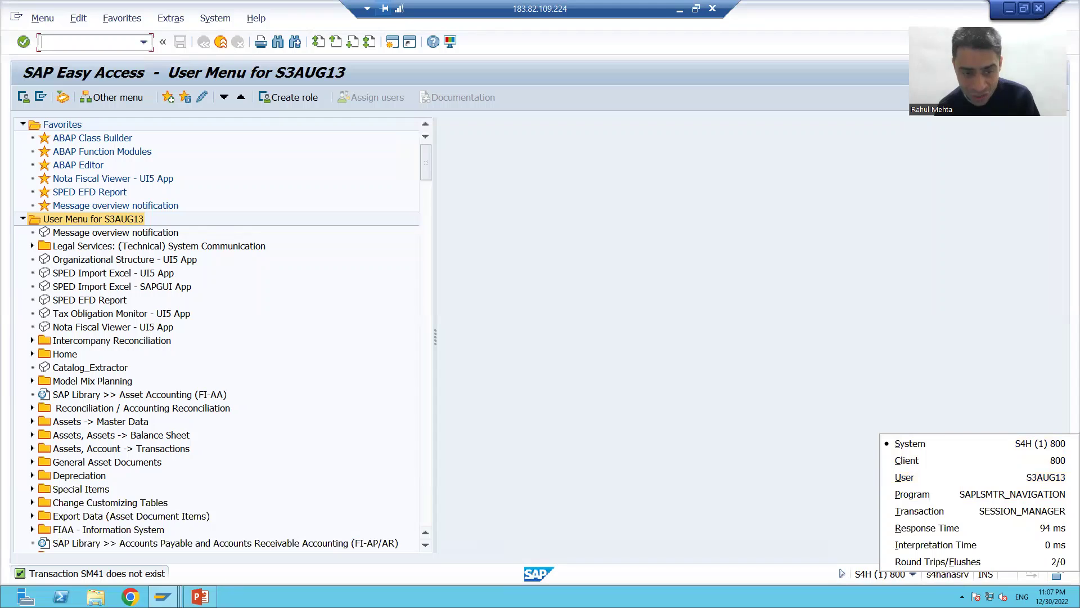
left_click(164, 596)
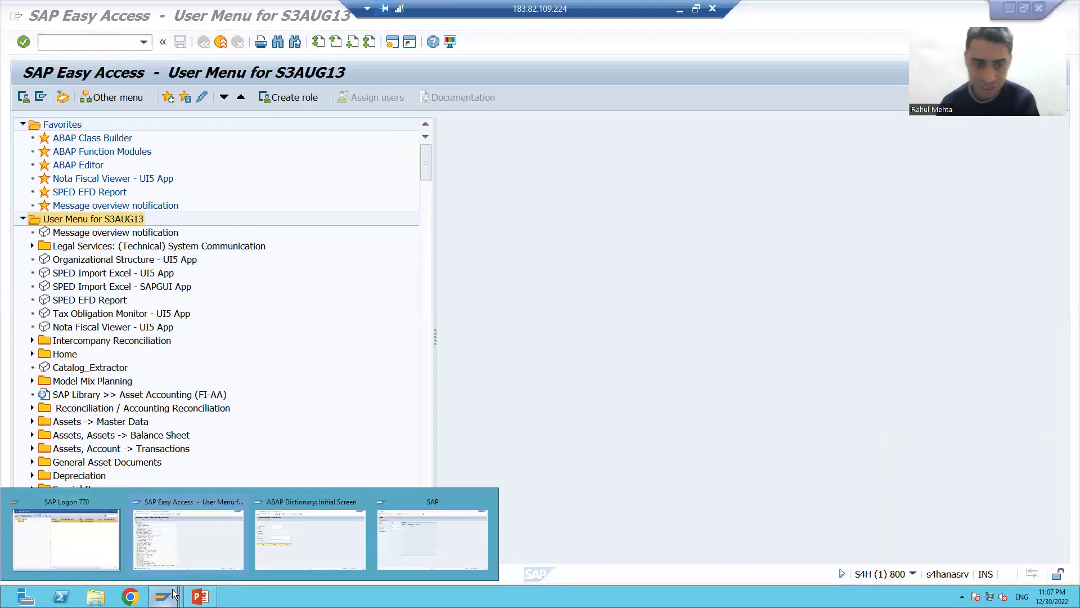
Show the ABAP Dictionary session's system info (transaction SE11), then return to slide 28 in PowerPoint.
left_click(314, 550)
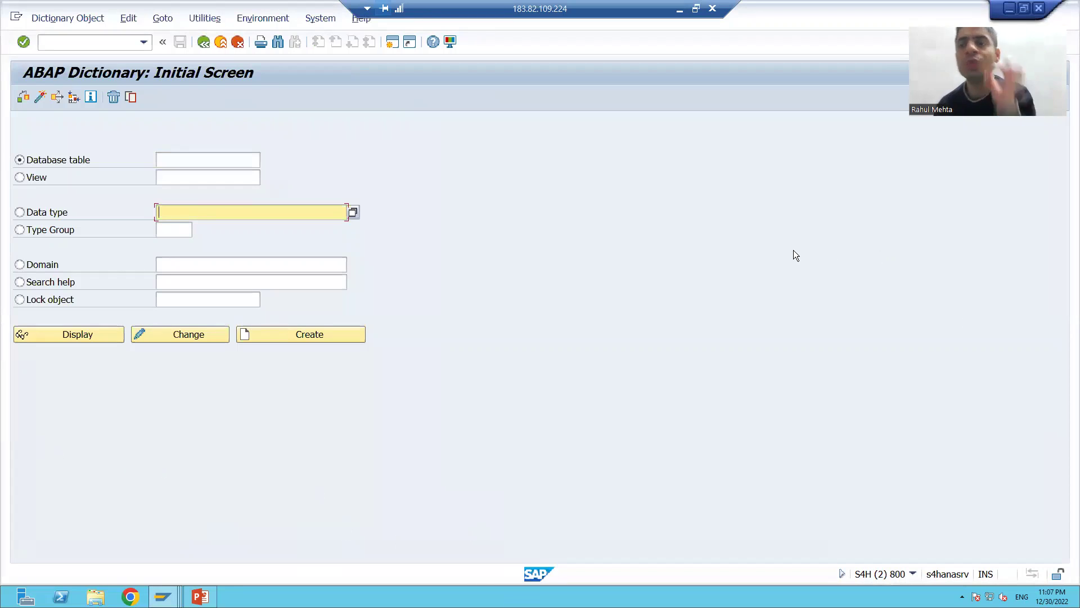
left_click(912, 574)
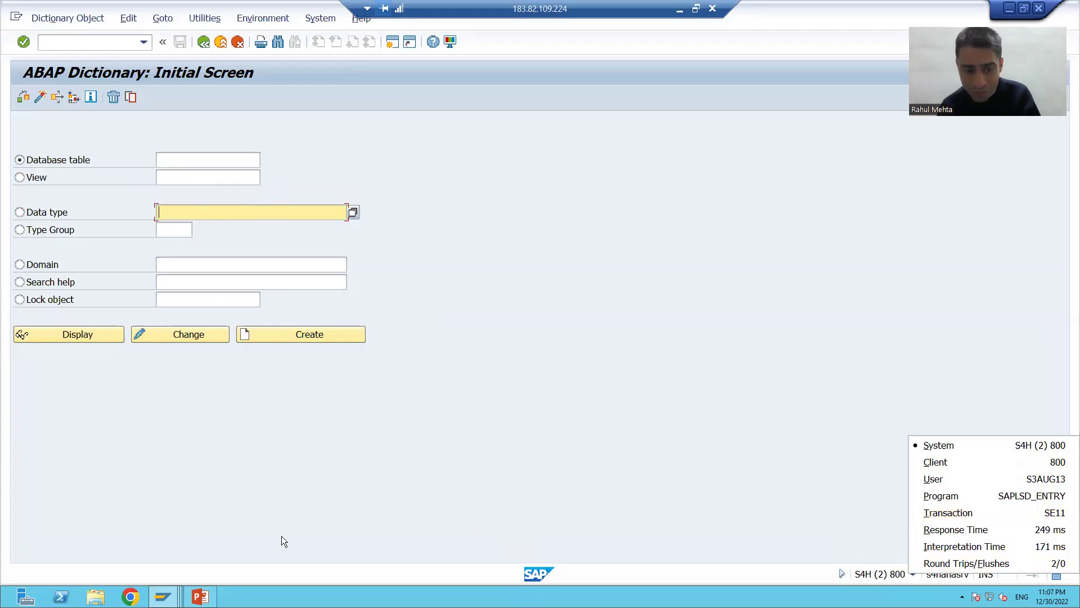
key("alt+Tab")
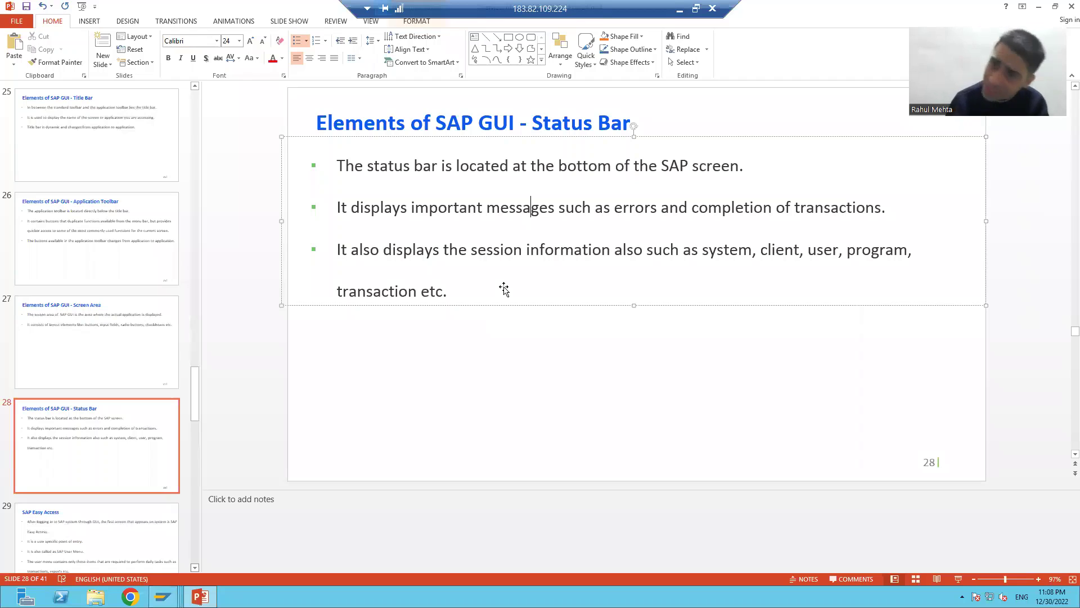